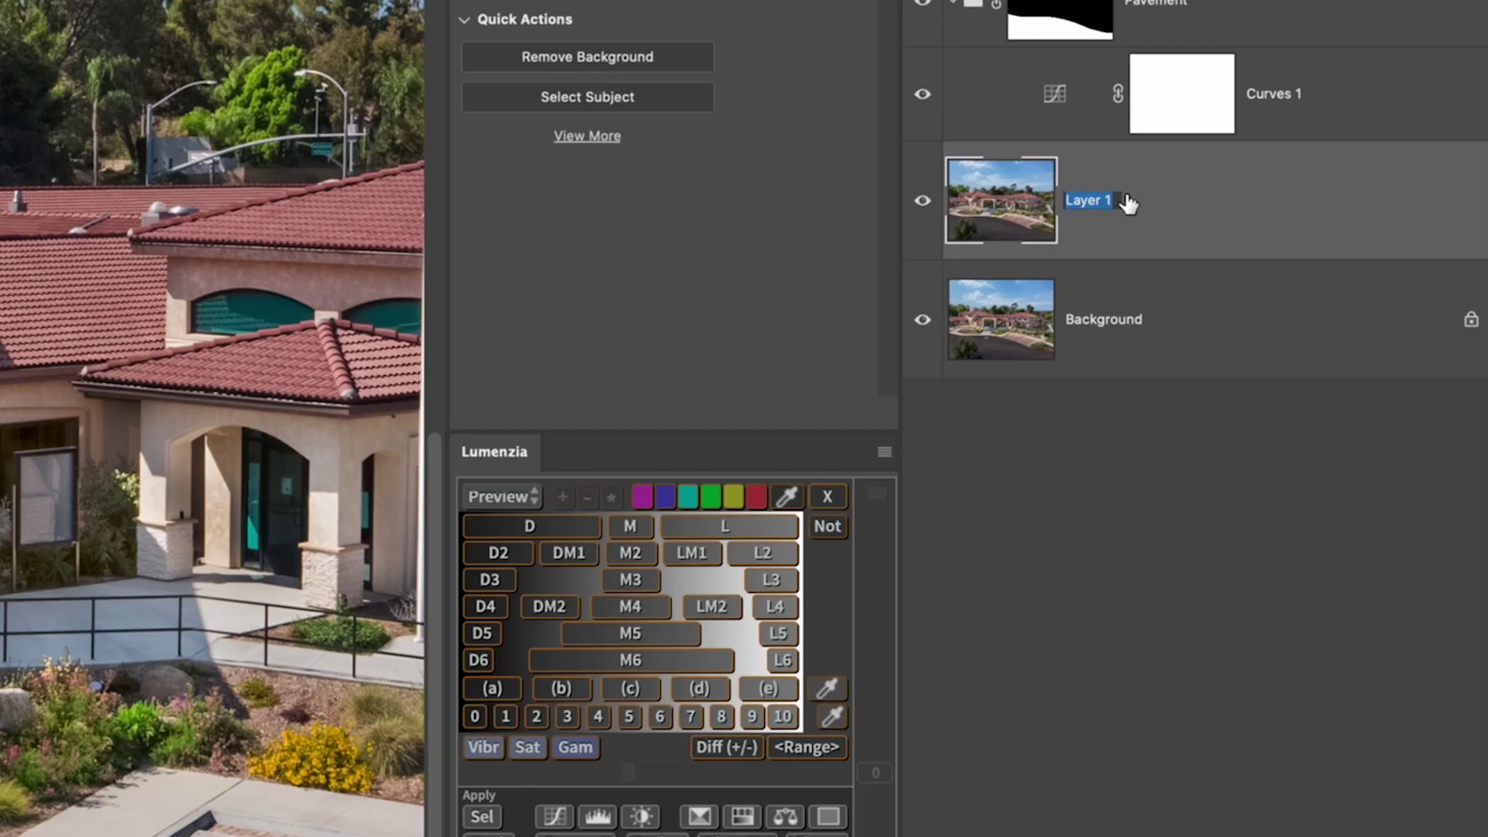
Rename Layer 1 to Retouch and spot-heal the cracks and marks on the road
double_click(1365, 262)
type("Re")
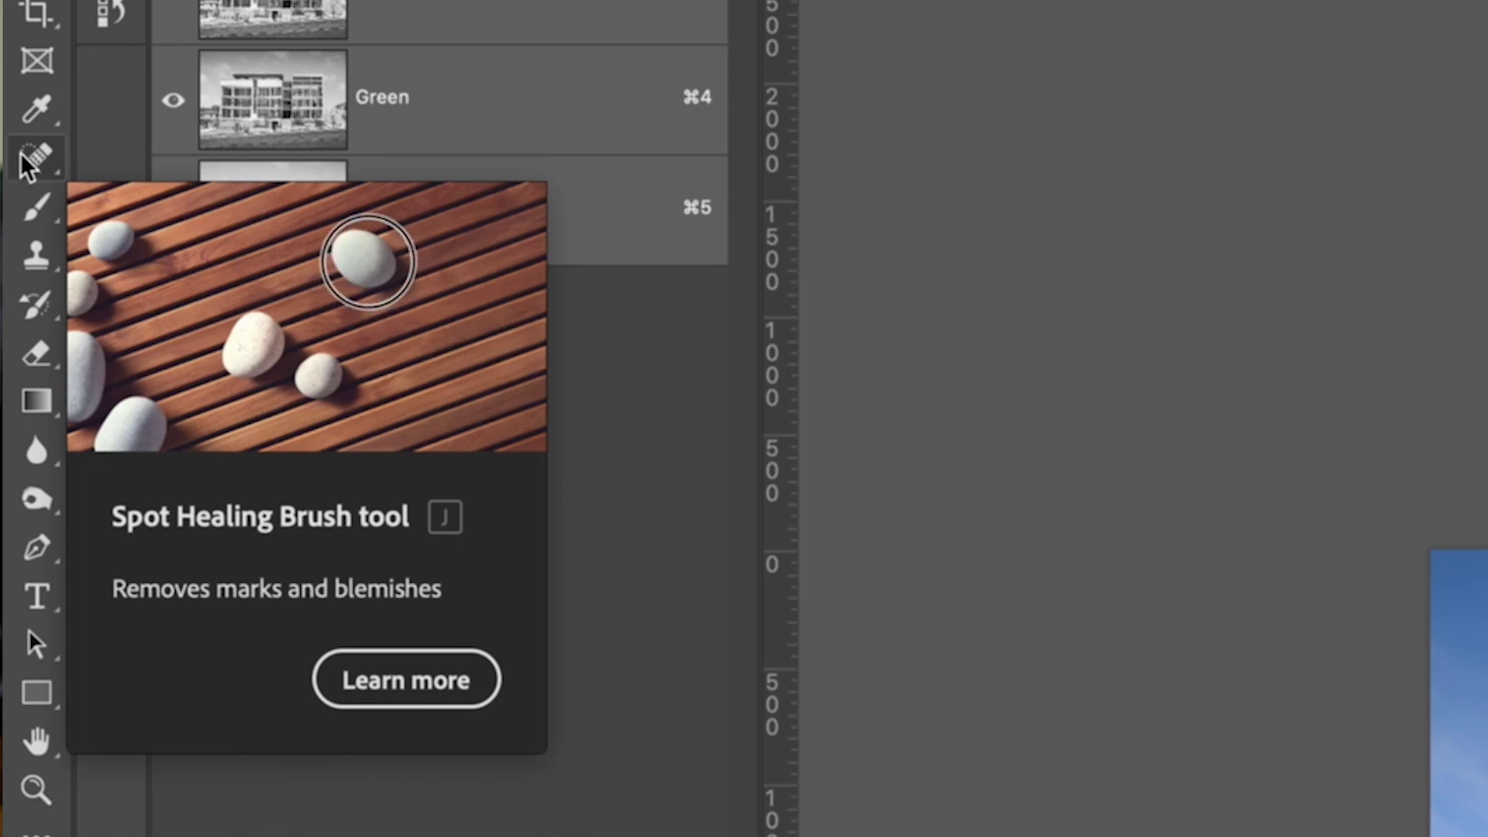
left_click(35, 158)
left_click(329, 155)
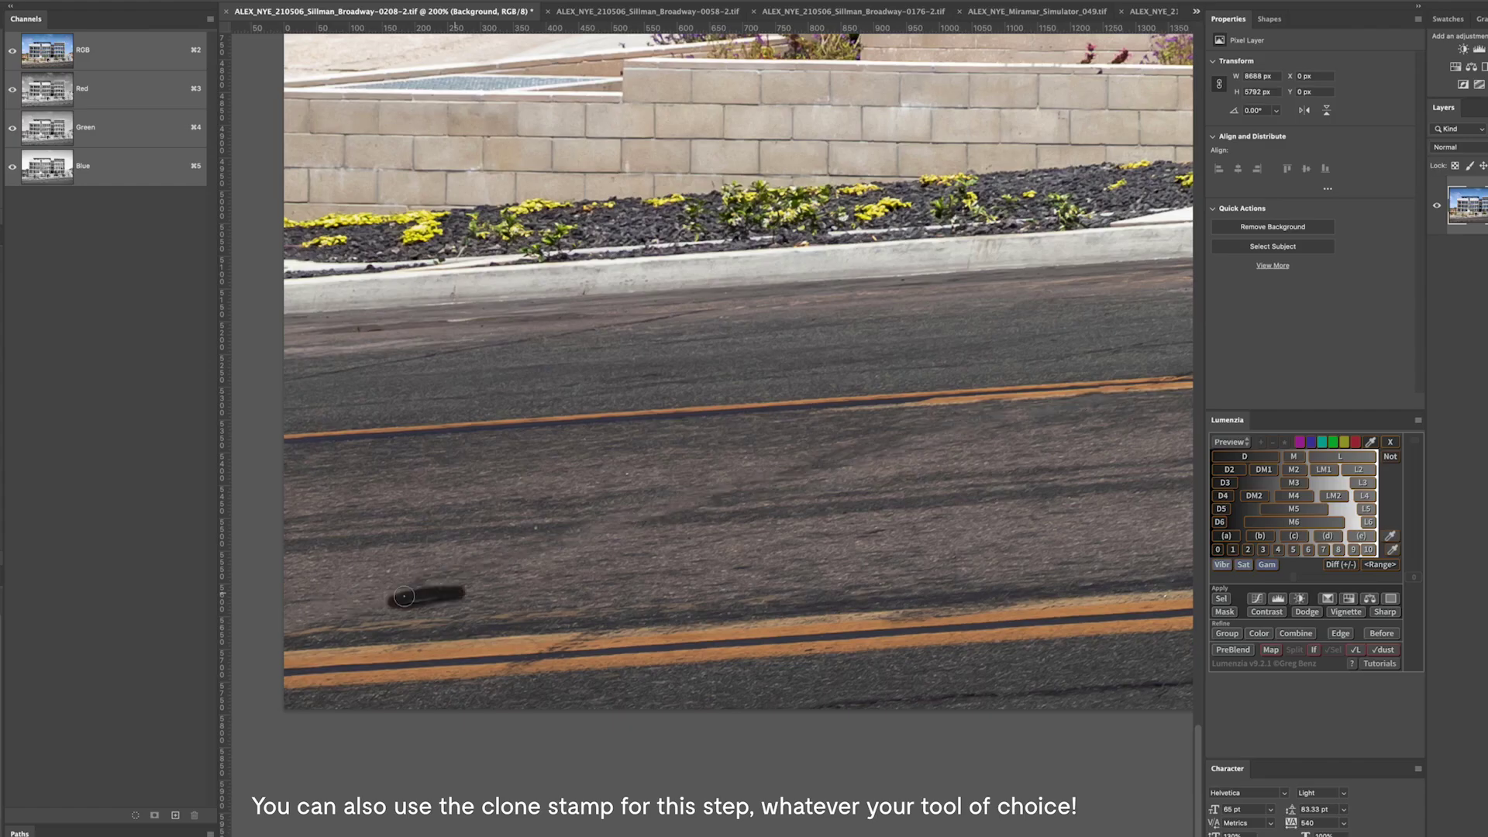
left_click_drag(426, 598, 724, 475)
left_click_drag(568, 446, 569, 448)
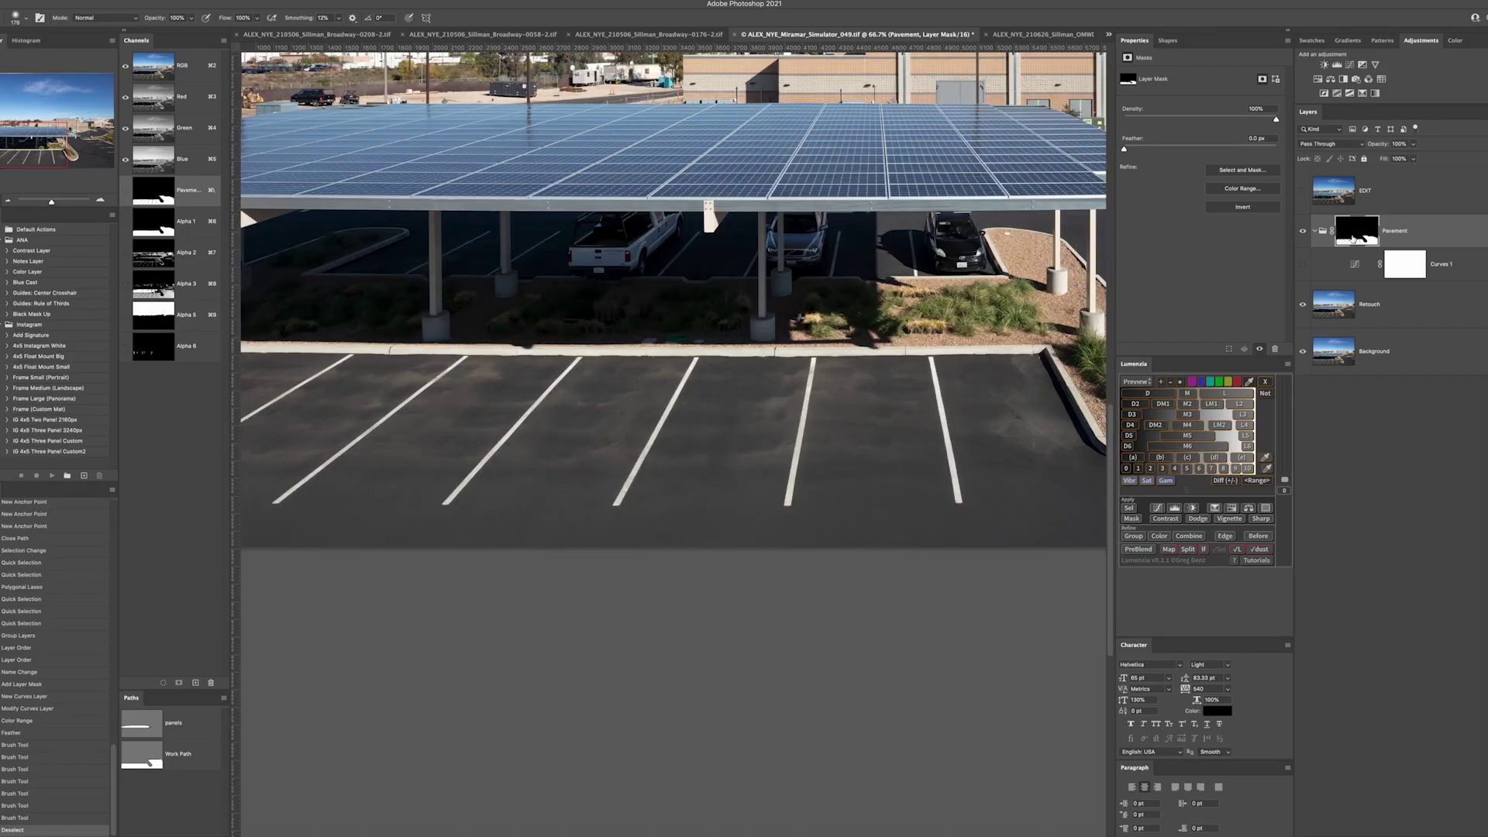
Show the Pavement mask alone and trace a path along the curved curb edge
left_click(1352, 239, "alt")
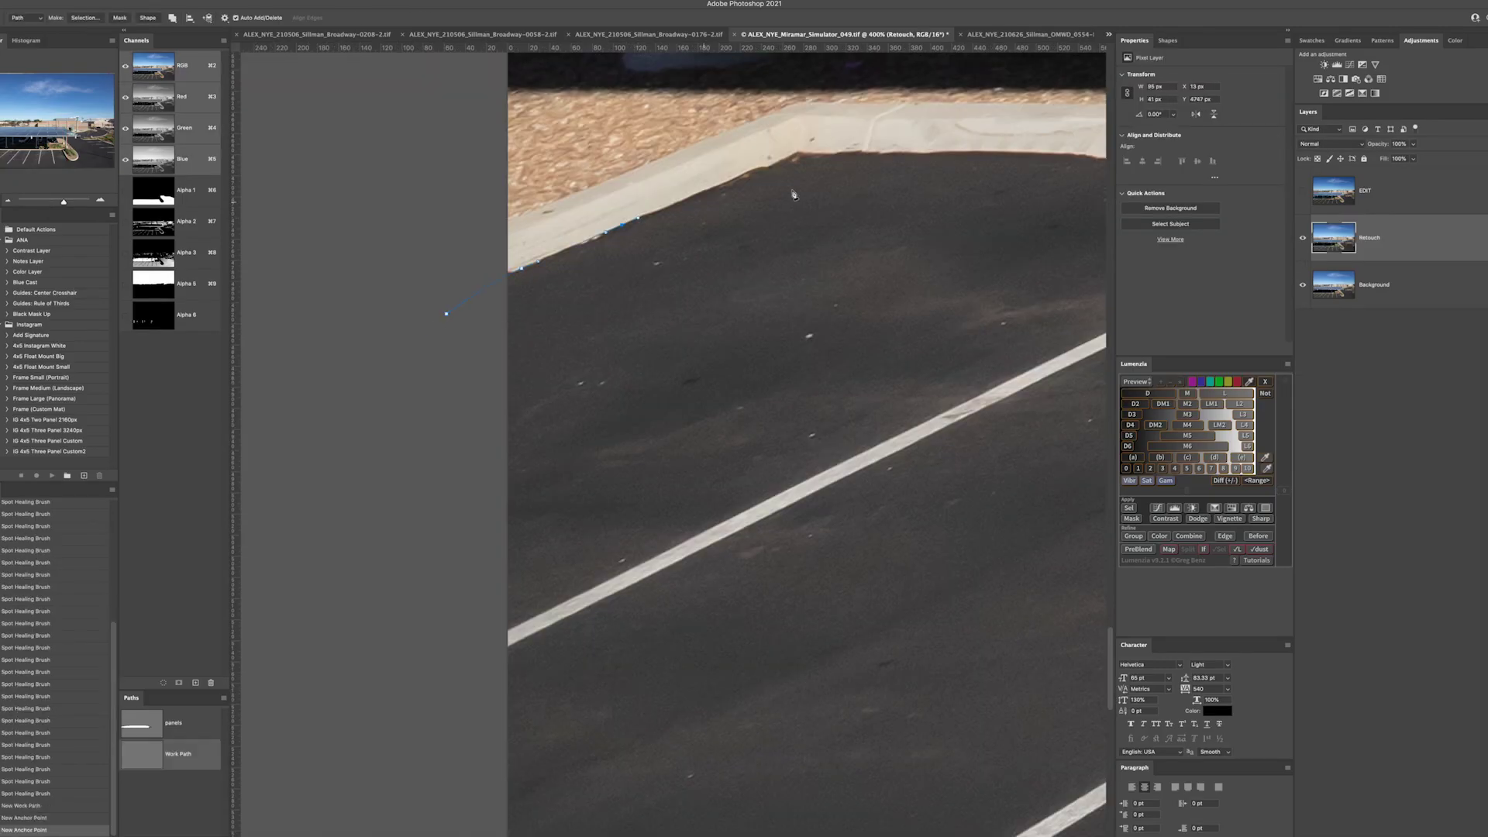
mouse_move(412, 288)
left_mouse_down()
mouse_move(398, 372)
mouse_move(358, 456)
left_mouse_up()
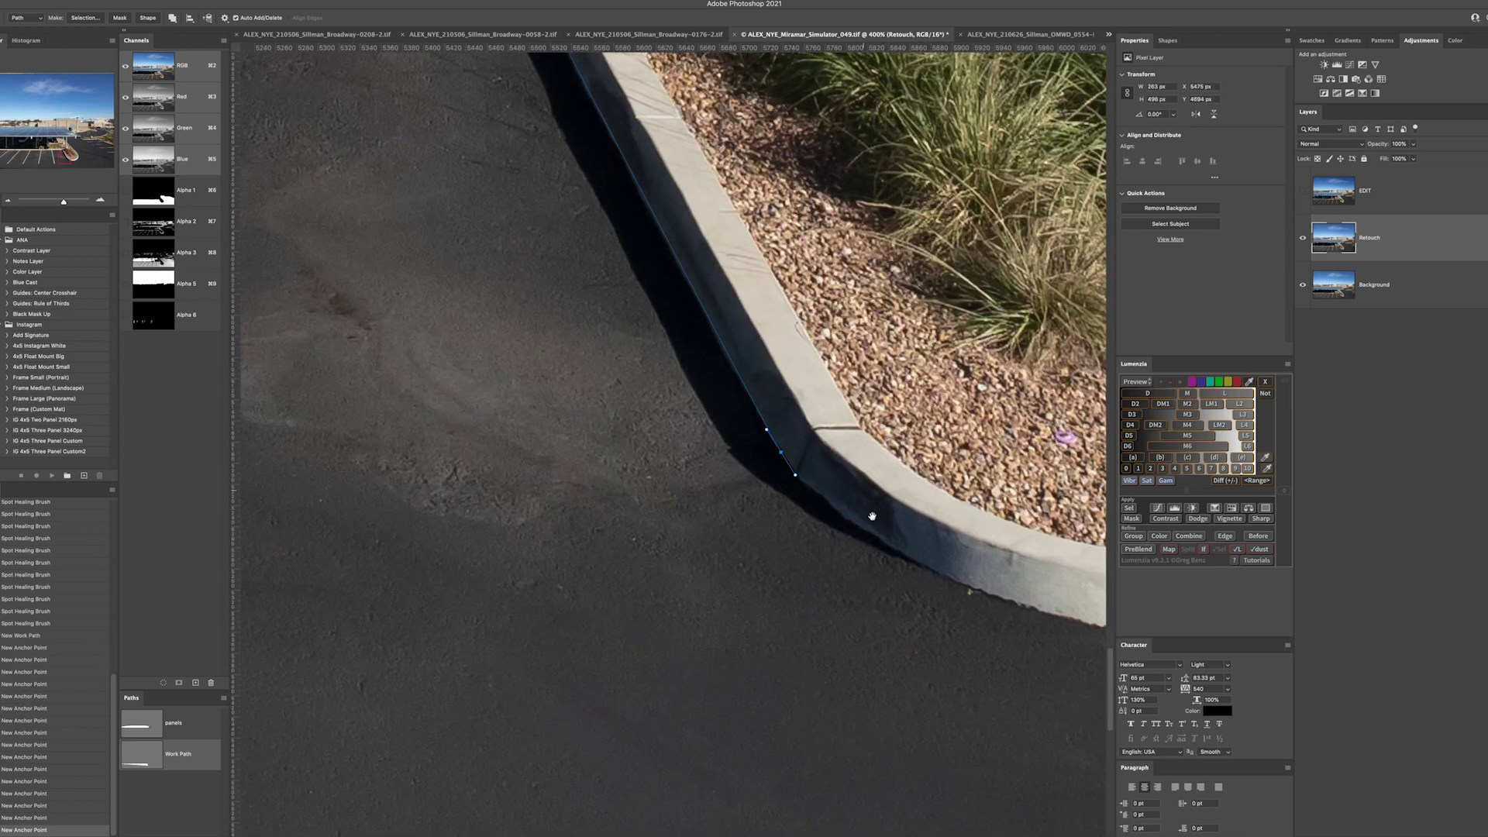
left_click(917, 529)
left_click(959, 508)
left_click_drag(999, 491, 542, 434)
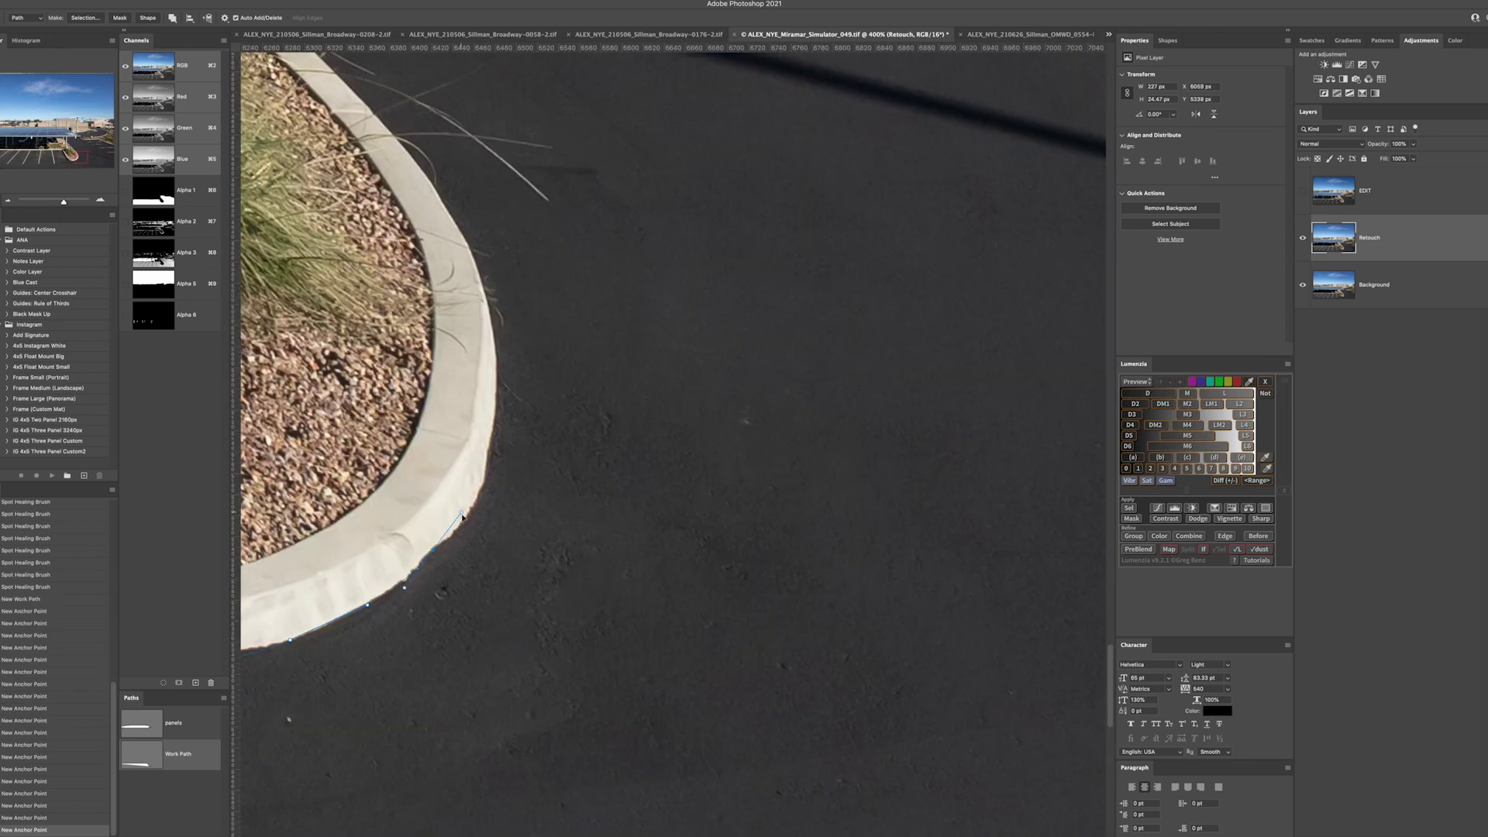
left_click(781, 451)
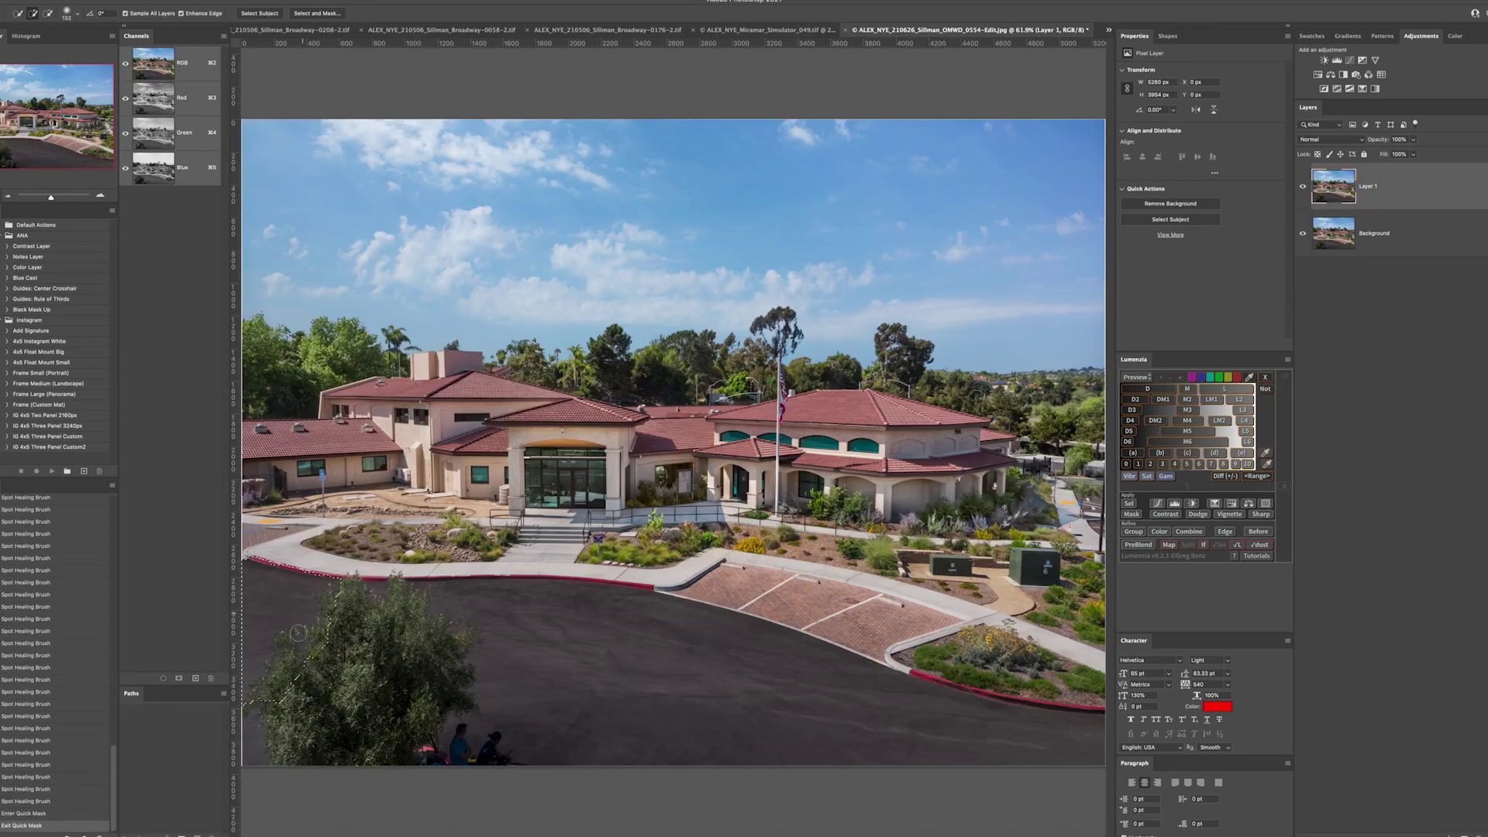
Extend the selection along the red curb and paint a parking stripe black in the mask
scroll(499, 396, "up", 10)
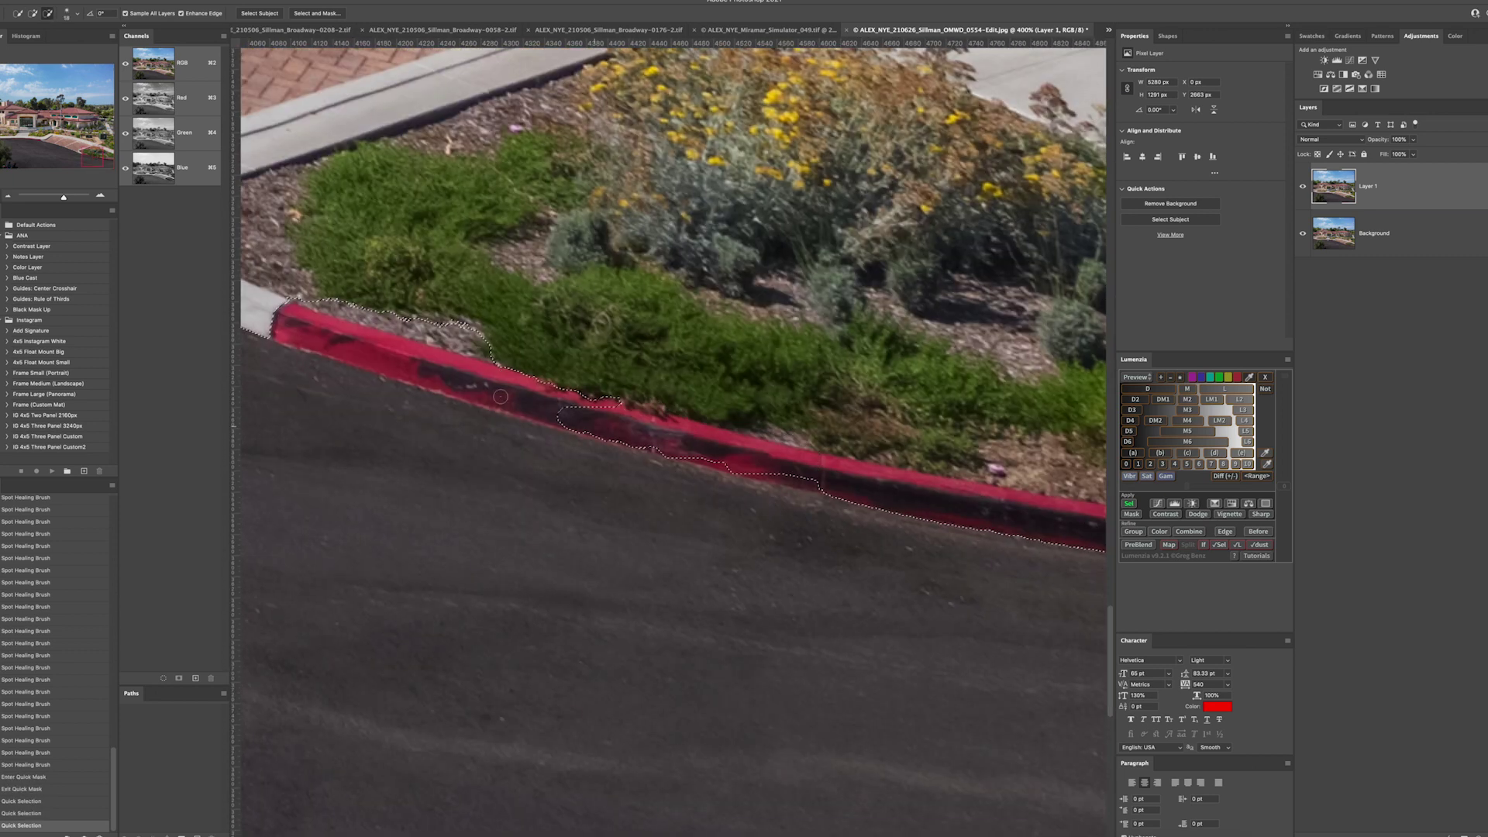
left_click_drag(499, 396, 915, 419)
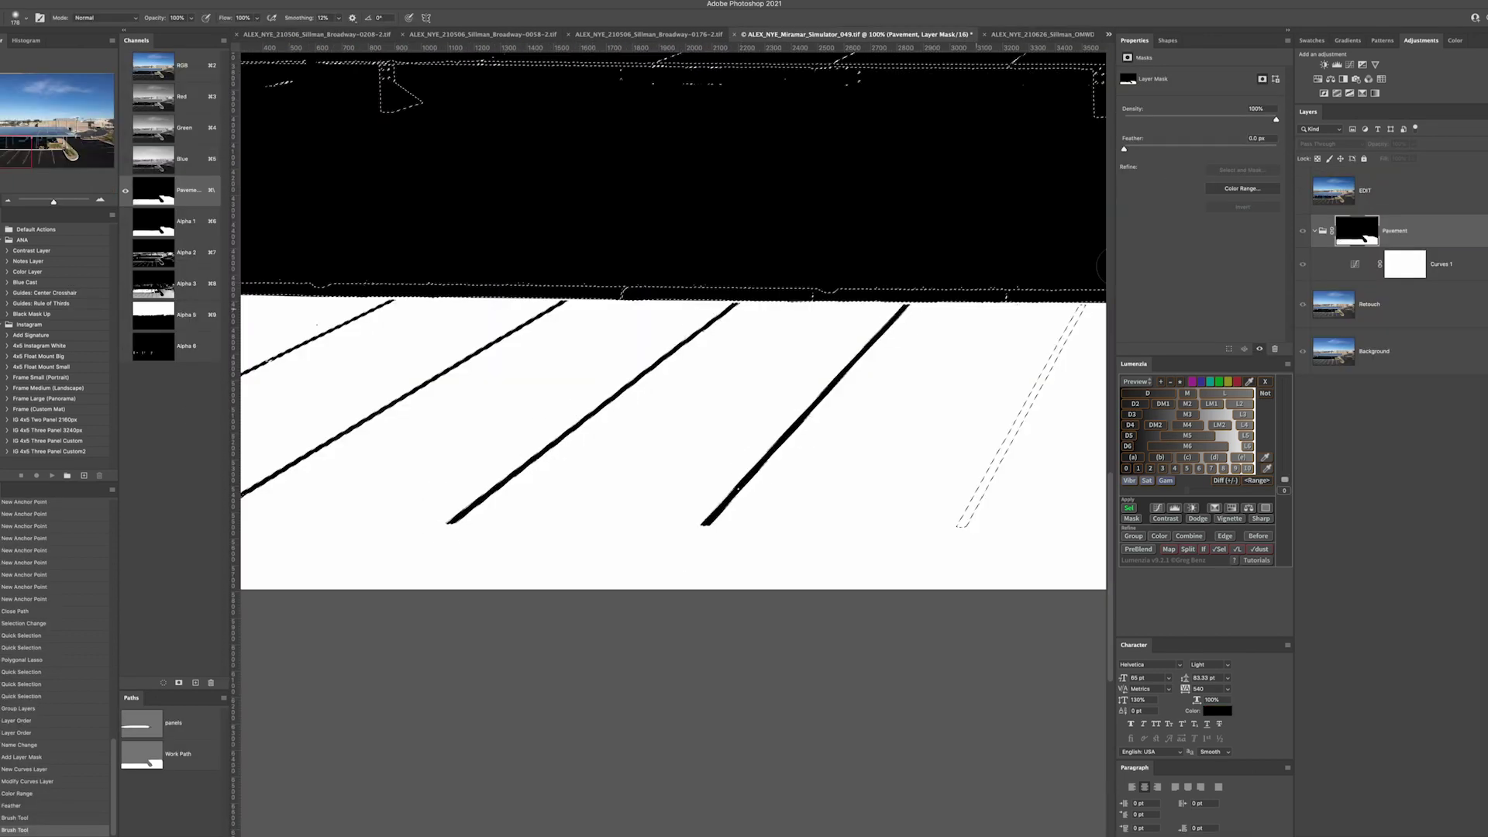
left_click_drag(1079, 334, 374, 323)
left_click_drag(551, 296, 512, 510)
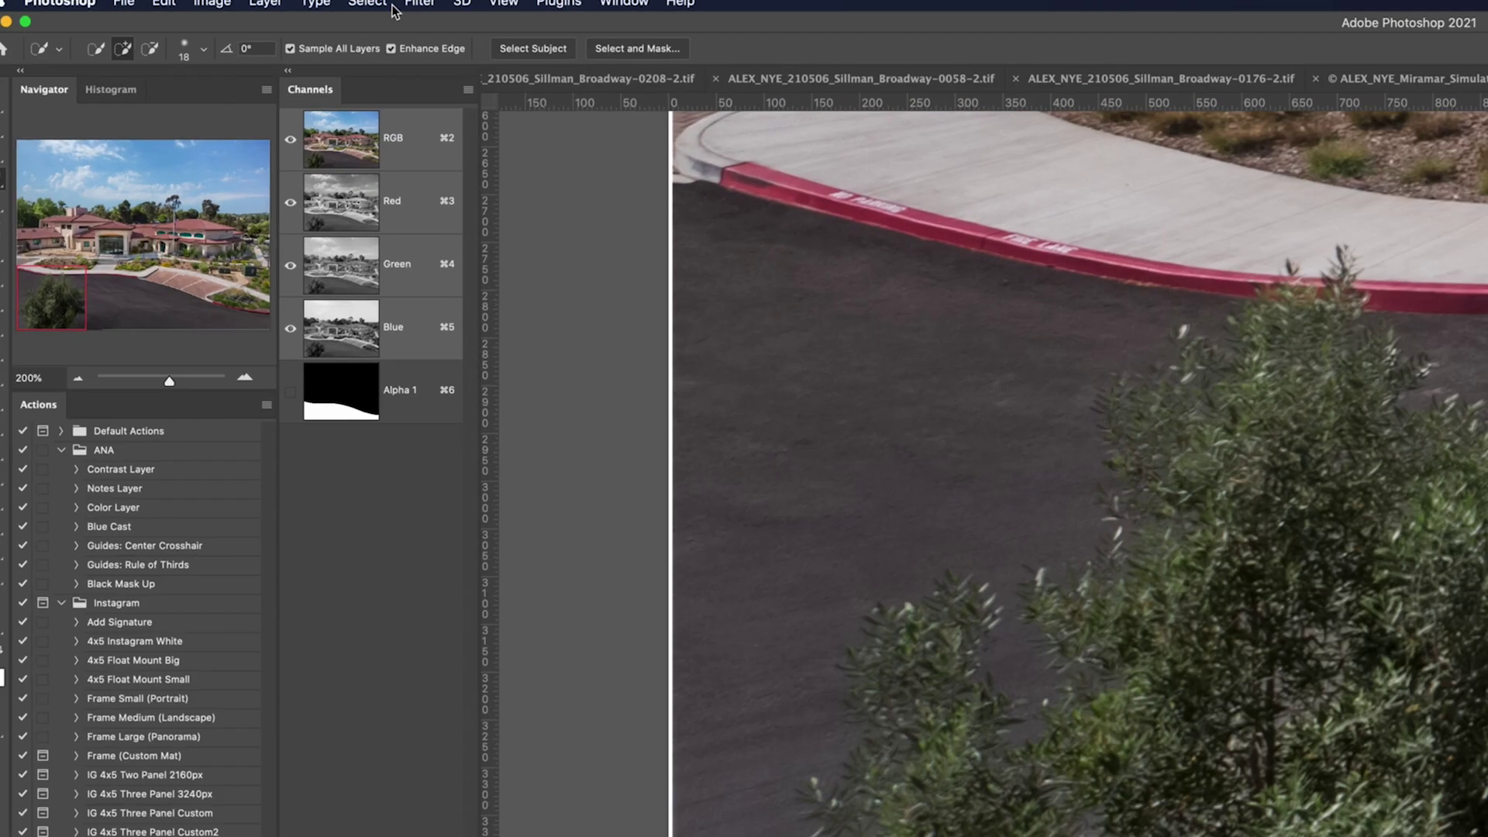
Select the asphalt with Color Range at Fuzziness 18, then invert the selection
left_click(583, 10)
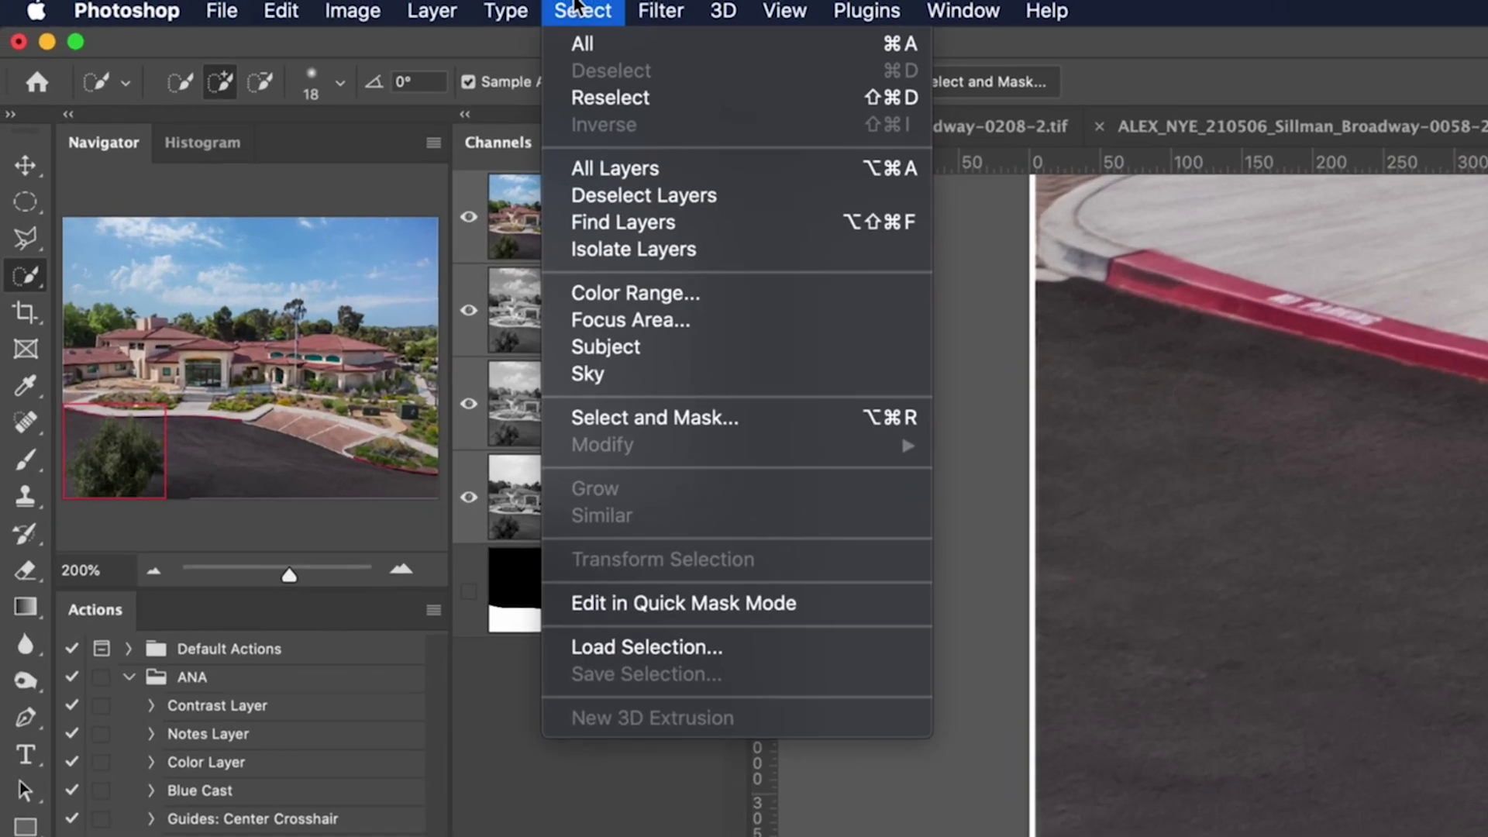
left_click(597, 293)
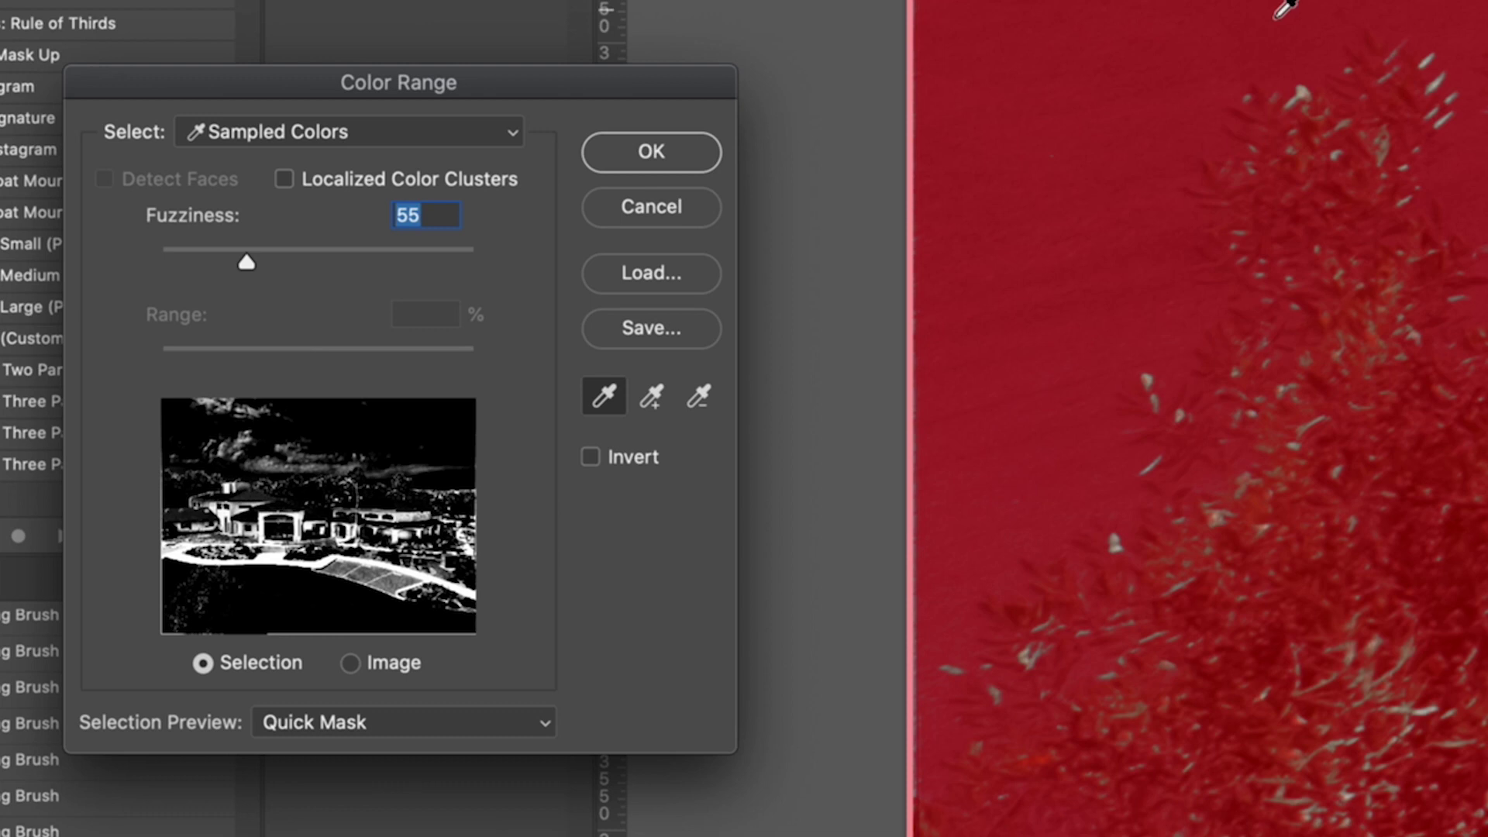
left_click(1291, 31)
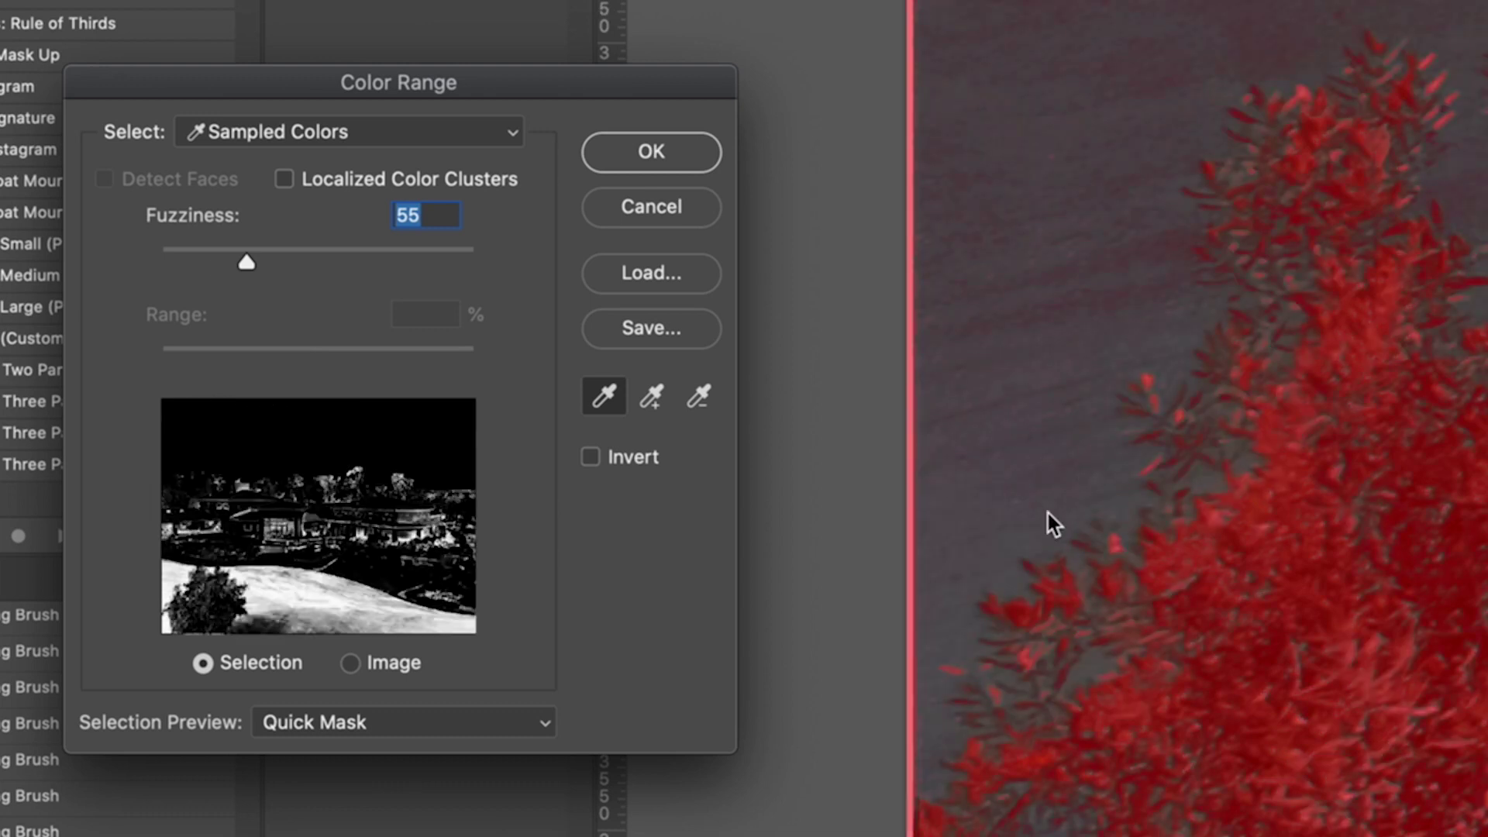
type("18")
left_click(1054, 434)
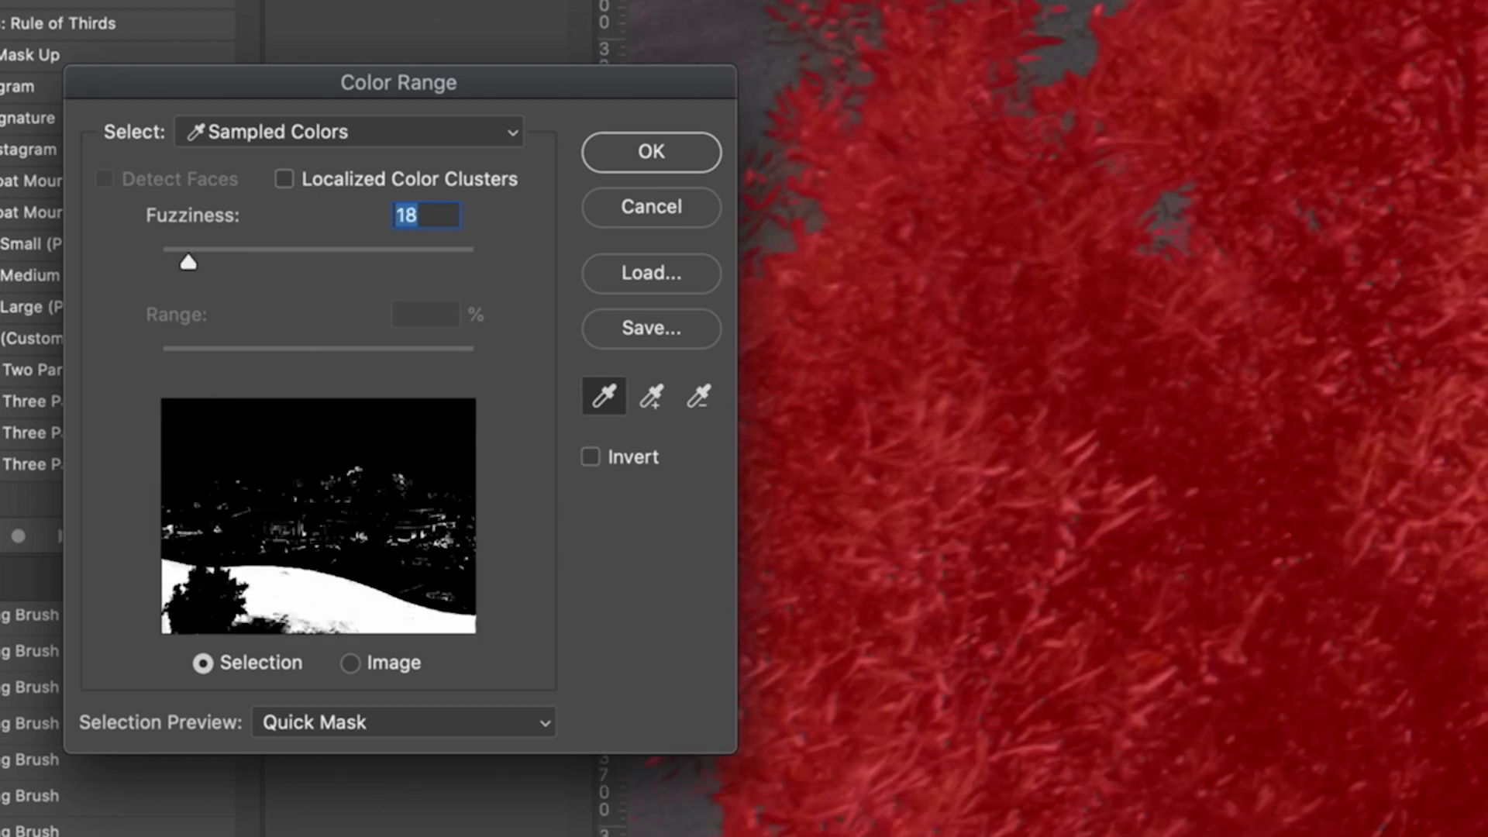
key("Return")
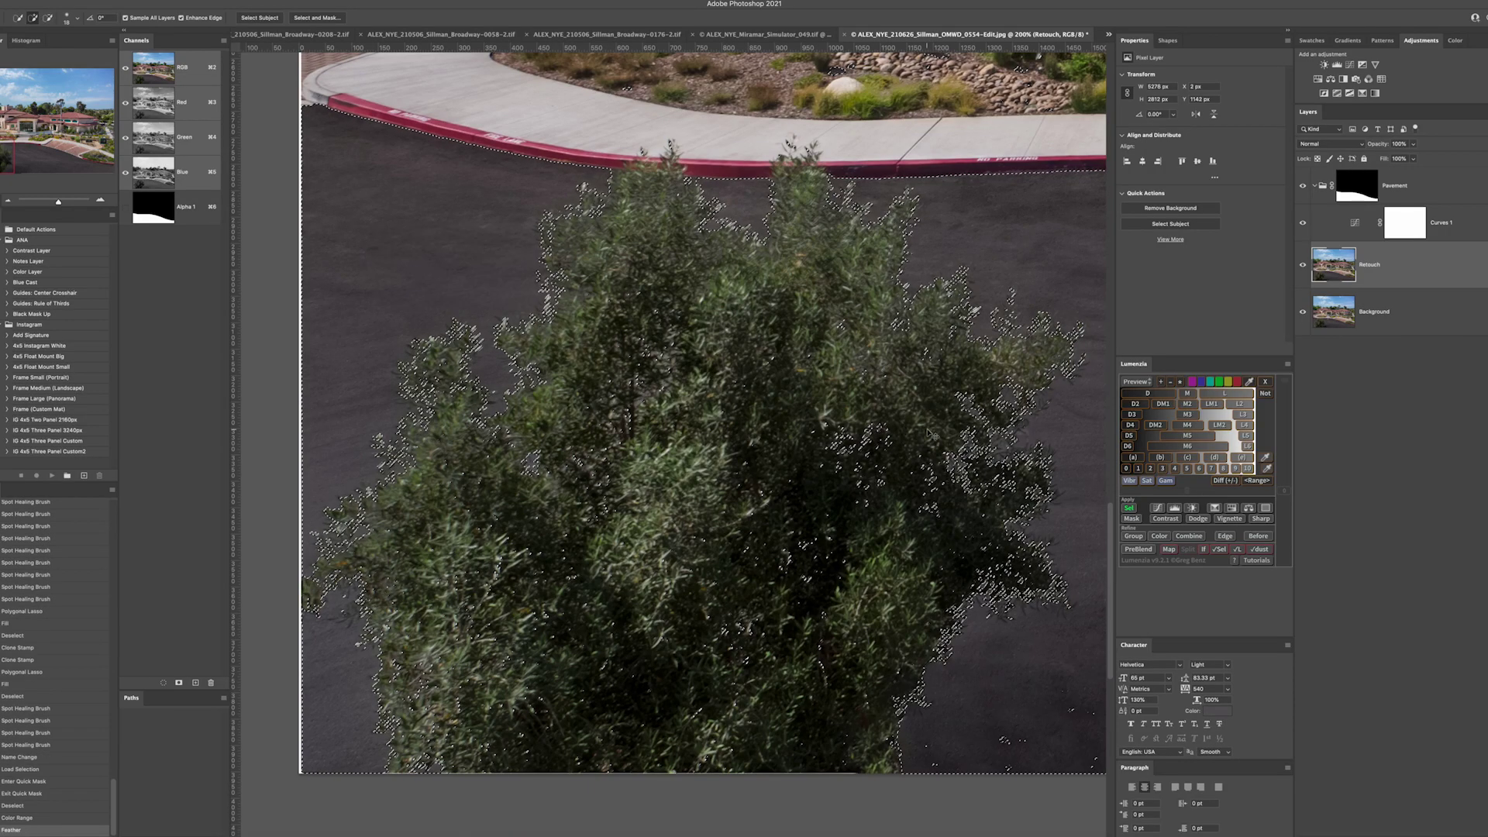
key("super+1")
Paint the foreground tree black in the Pavement mask
left_click(1356, 185, "alt")
key("super+shift+i")
key("b")
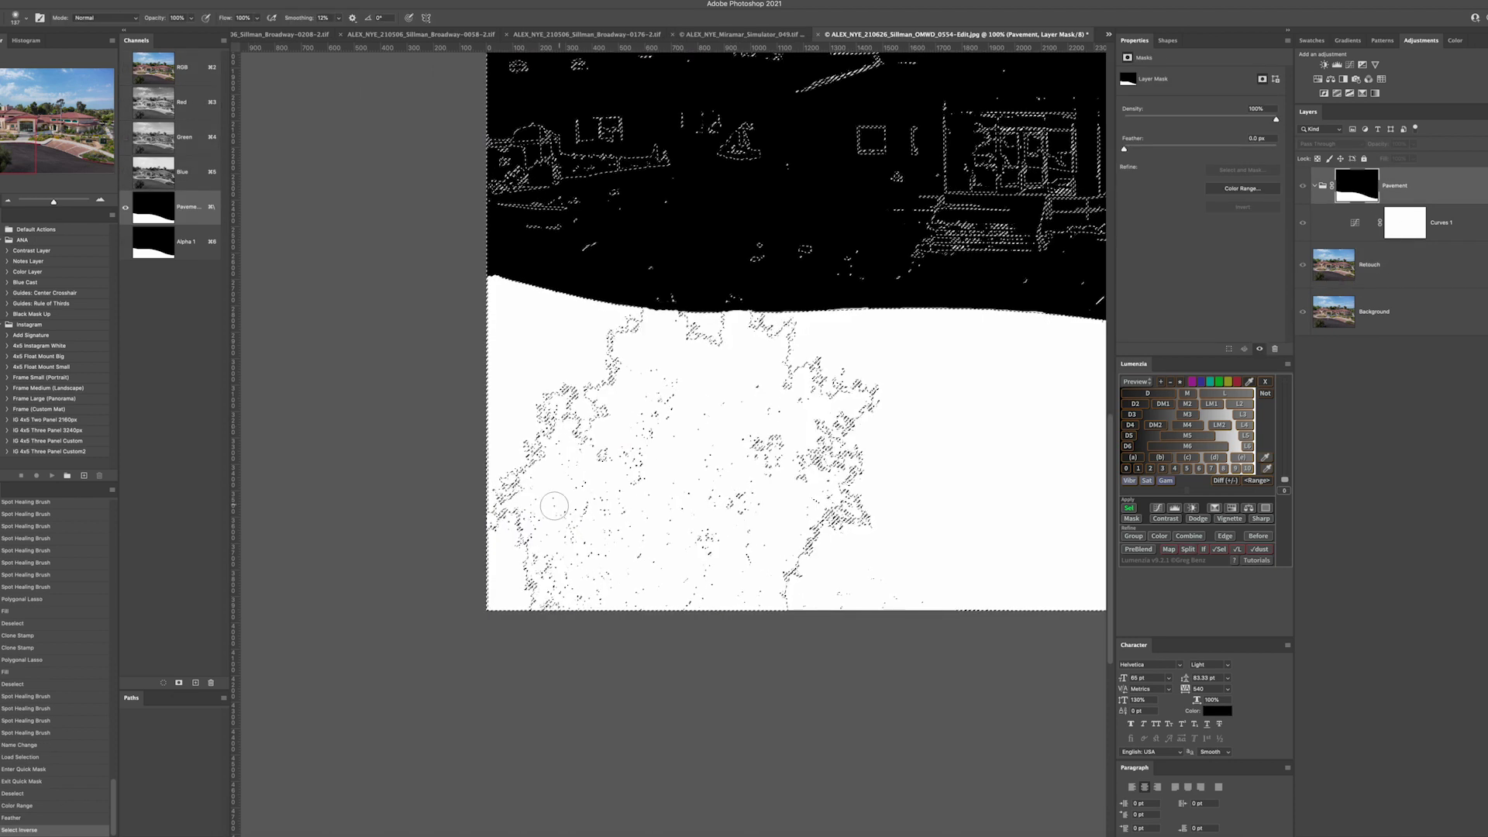
key("super+plus")
mouse_move(371, 573)
left_mouse_down()
mouse_move(392, 330)
mouse_move(573, 186)
mouse_move(823, 172)
mouse_move(620, 767)
mouse_move(783, 341)
mouse_move(891, 186)
mouse_move(1126, 262)
mouse_move(664, 166)
left_mouse_up()
Deselect, check the finished mask at full view, and return to the normal photo view
key("super+d")
left_click(1356, 185, "alt")
left_click(1356, 185, "alt")
key("super+1")
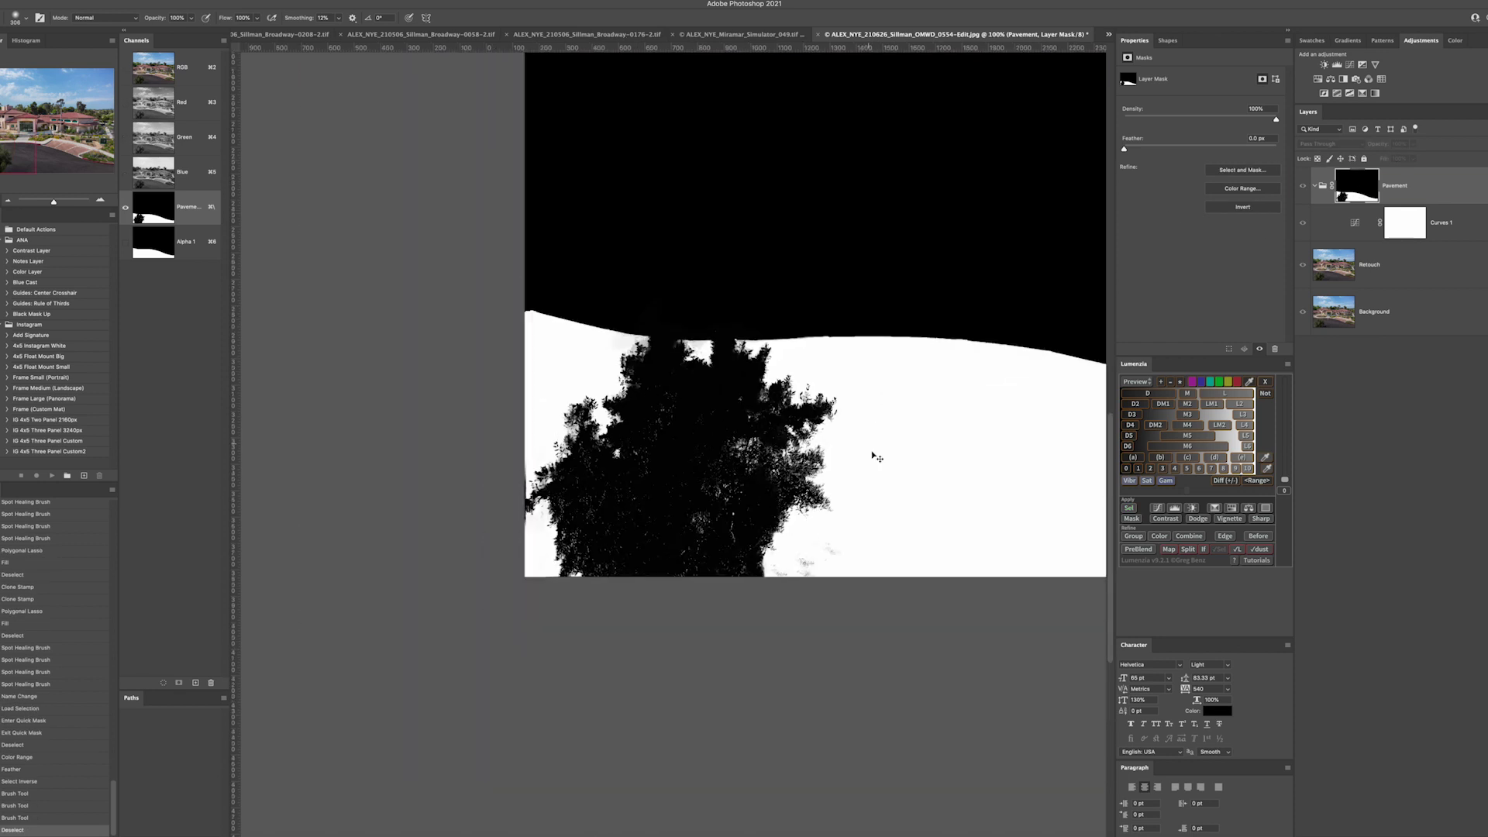
key("super+0")
left_click(1356, 185, "alt")
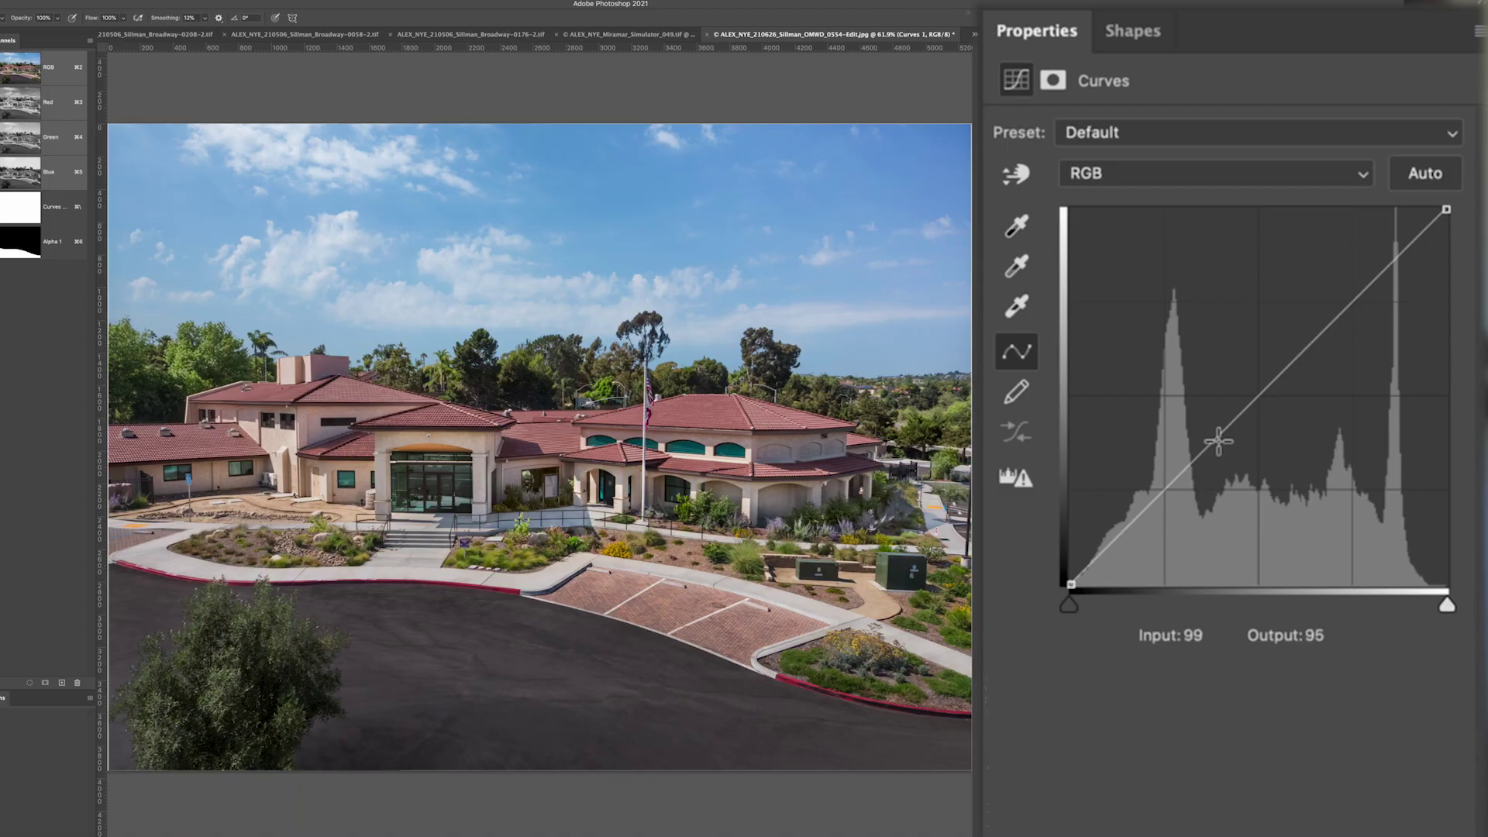
Pull a lower Curves point down to darken the asphalt and lower the highlights
left_click_drag(1219, 438, 1185, 471)
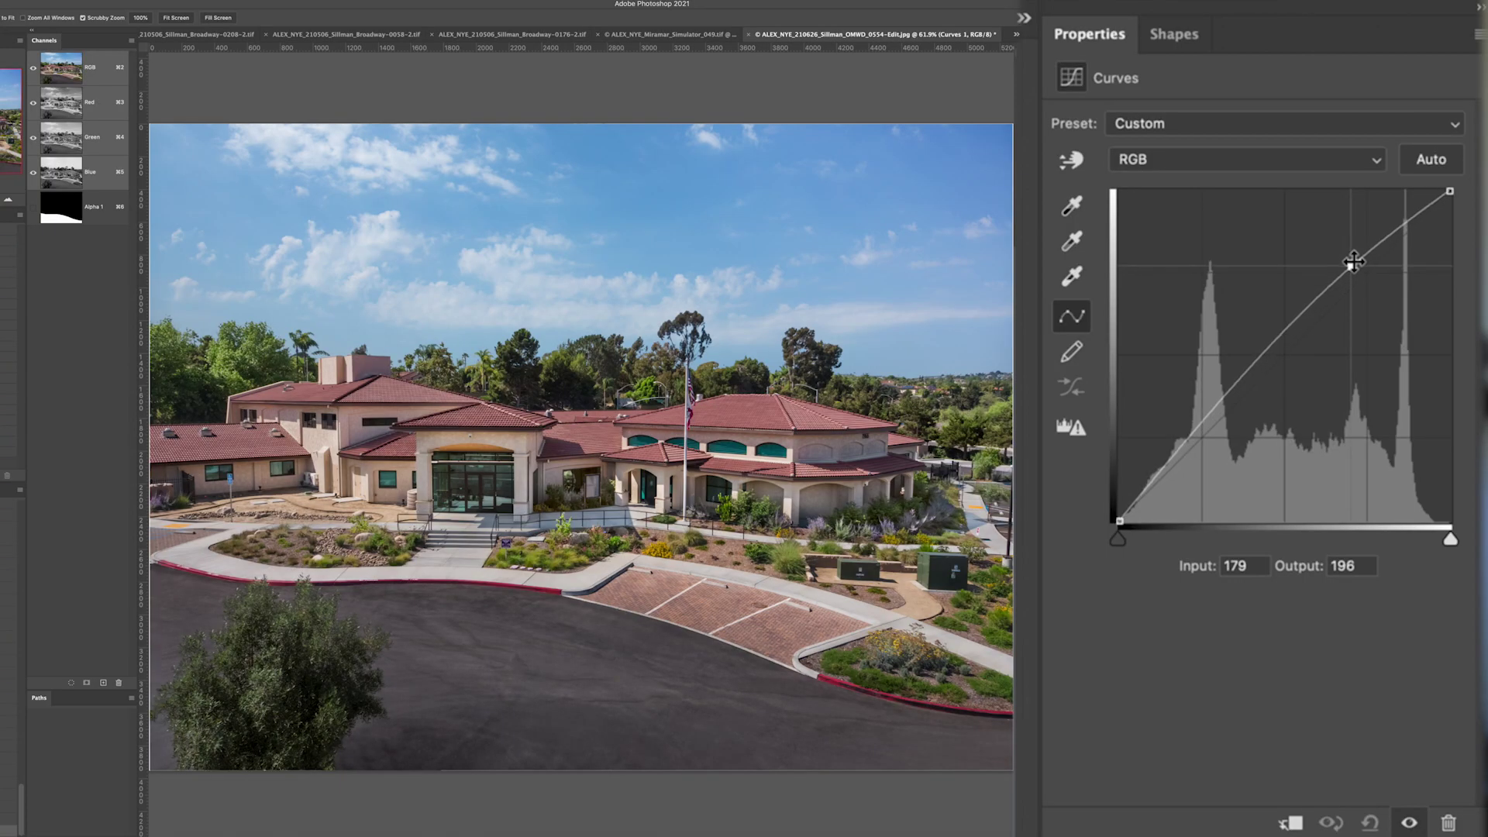
left_click_drag(1189, 448, 1188, 457)
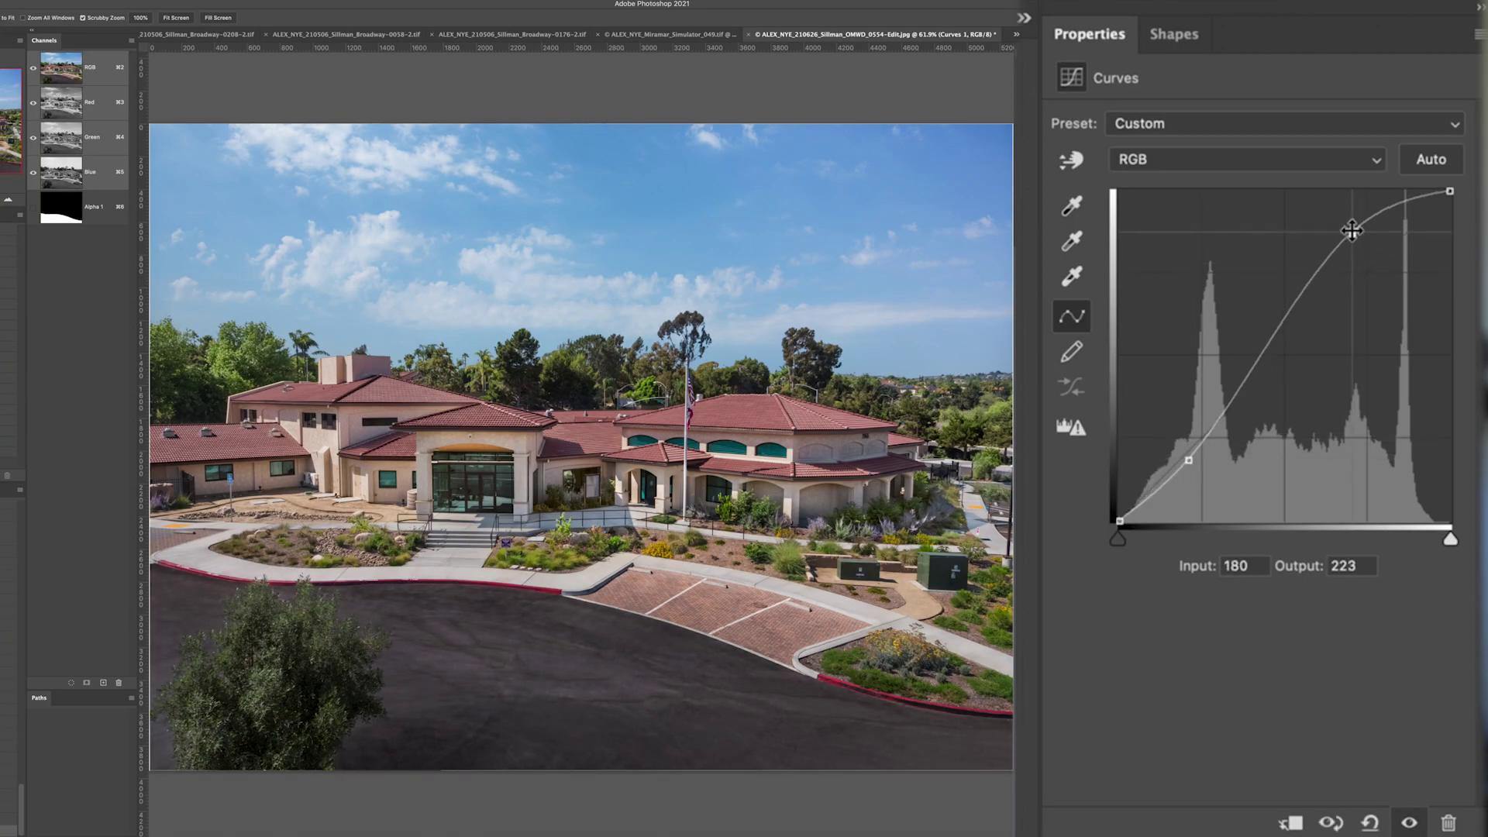
mouse_move(1188, 465)
left_mouse_down()
mouse_move(1189, 485)
mouse_move(1173, 446)
left_mouse_up()
left_click_drag(1355, 251, 1348, 332)
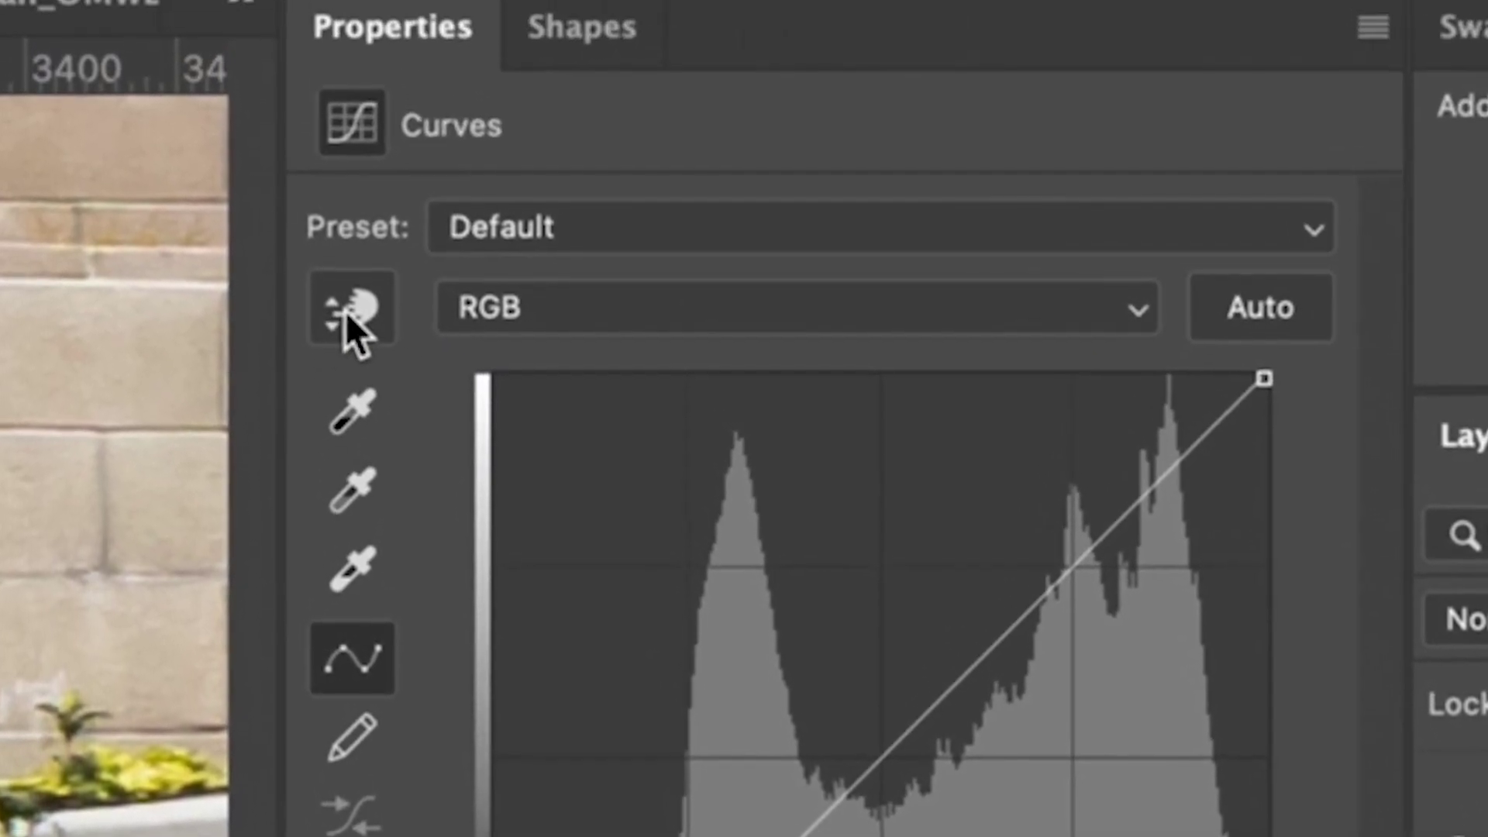
Sample the road with the on-image tool, fine-tune the curve points, and lower the top endpoint
left_click(371, 324)
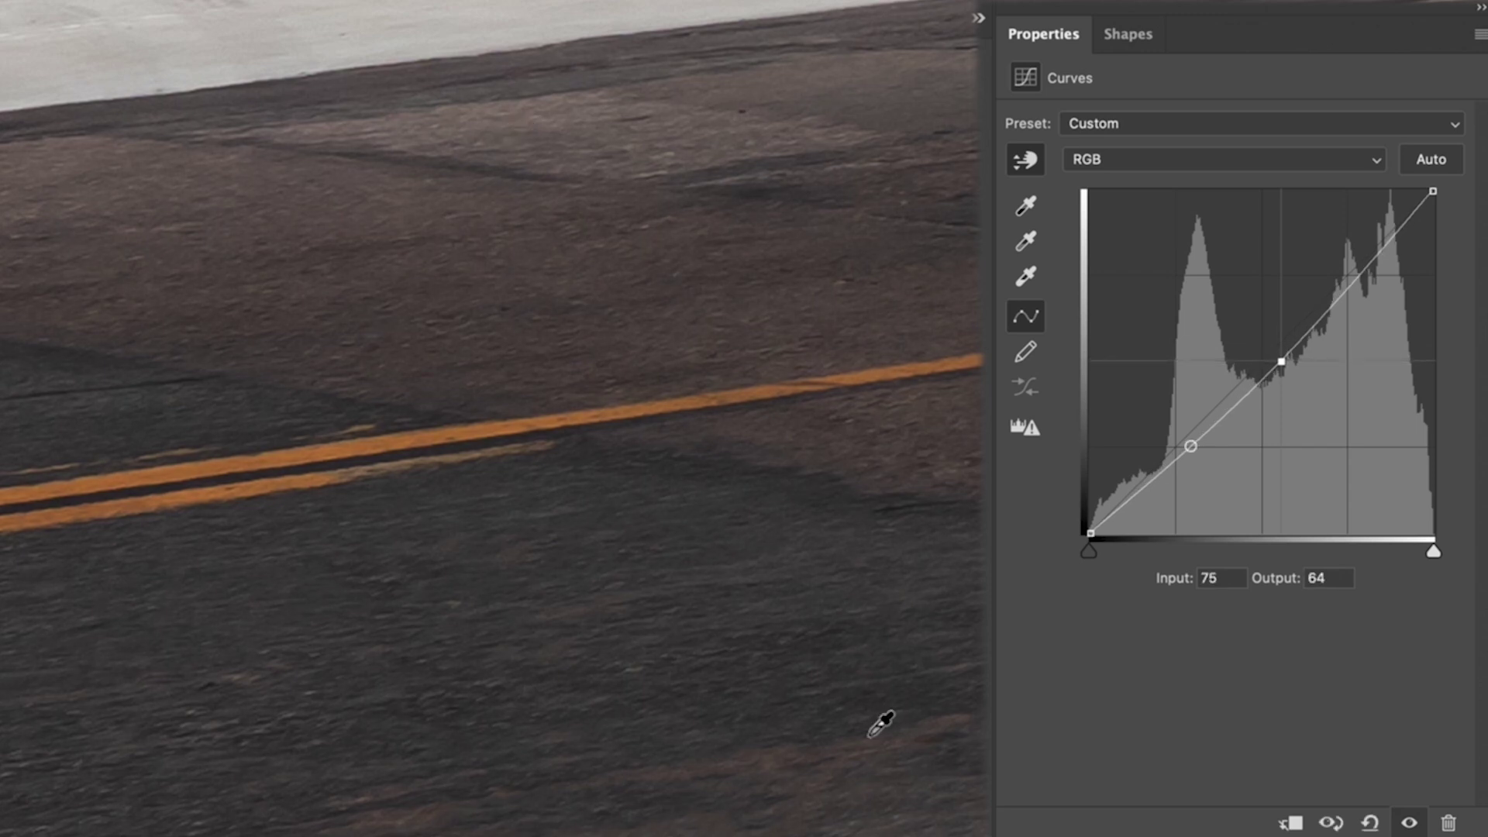
left_click_drag(896, 676, 899, 664)
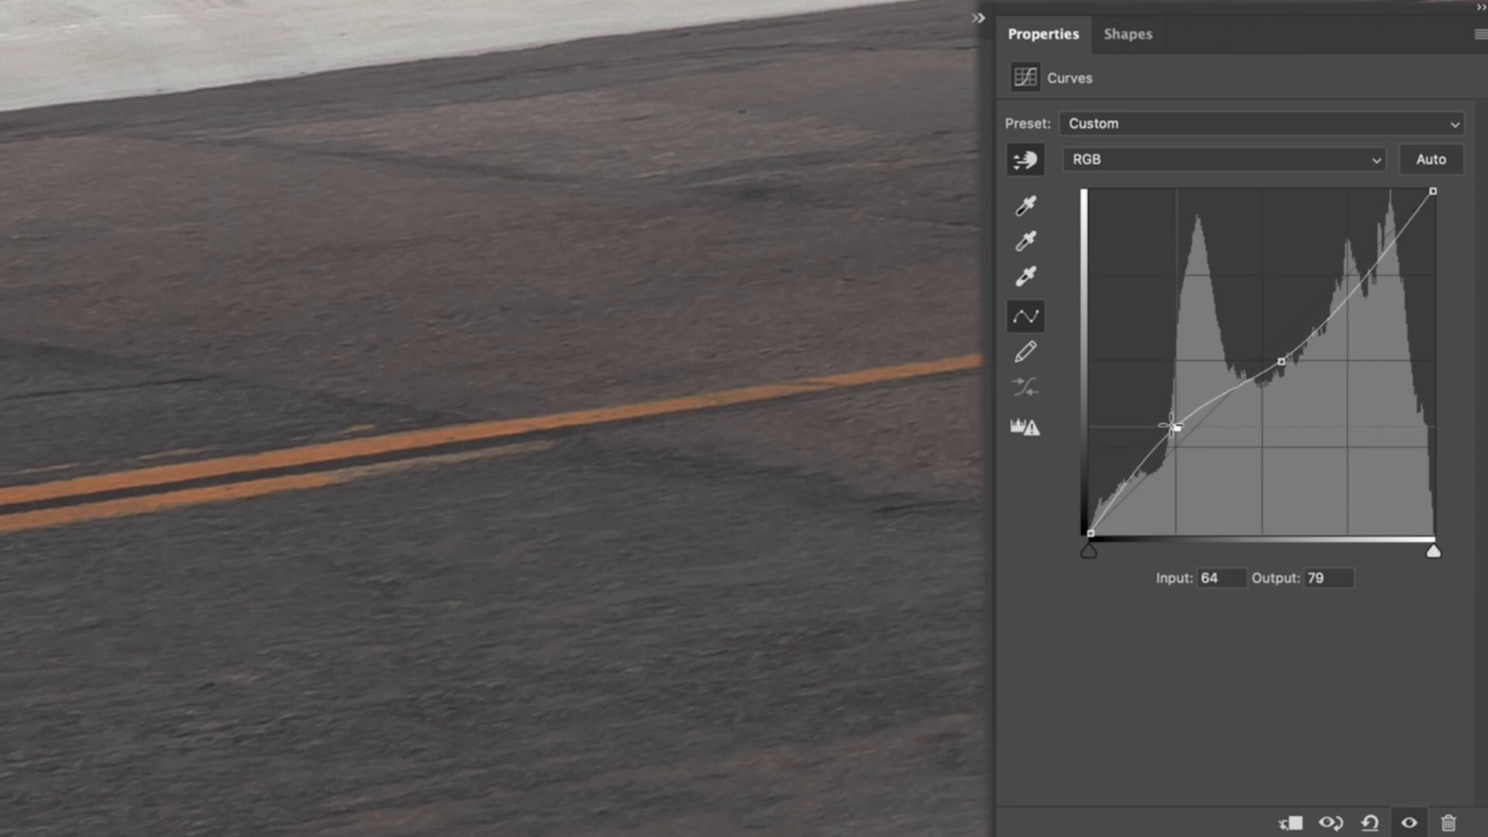
left_click_drag(1281, 361, 1296, 367)
left_click_drag(1172, 437, 1170, 441)
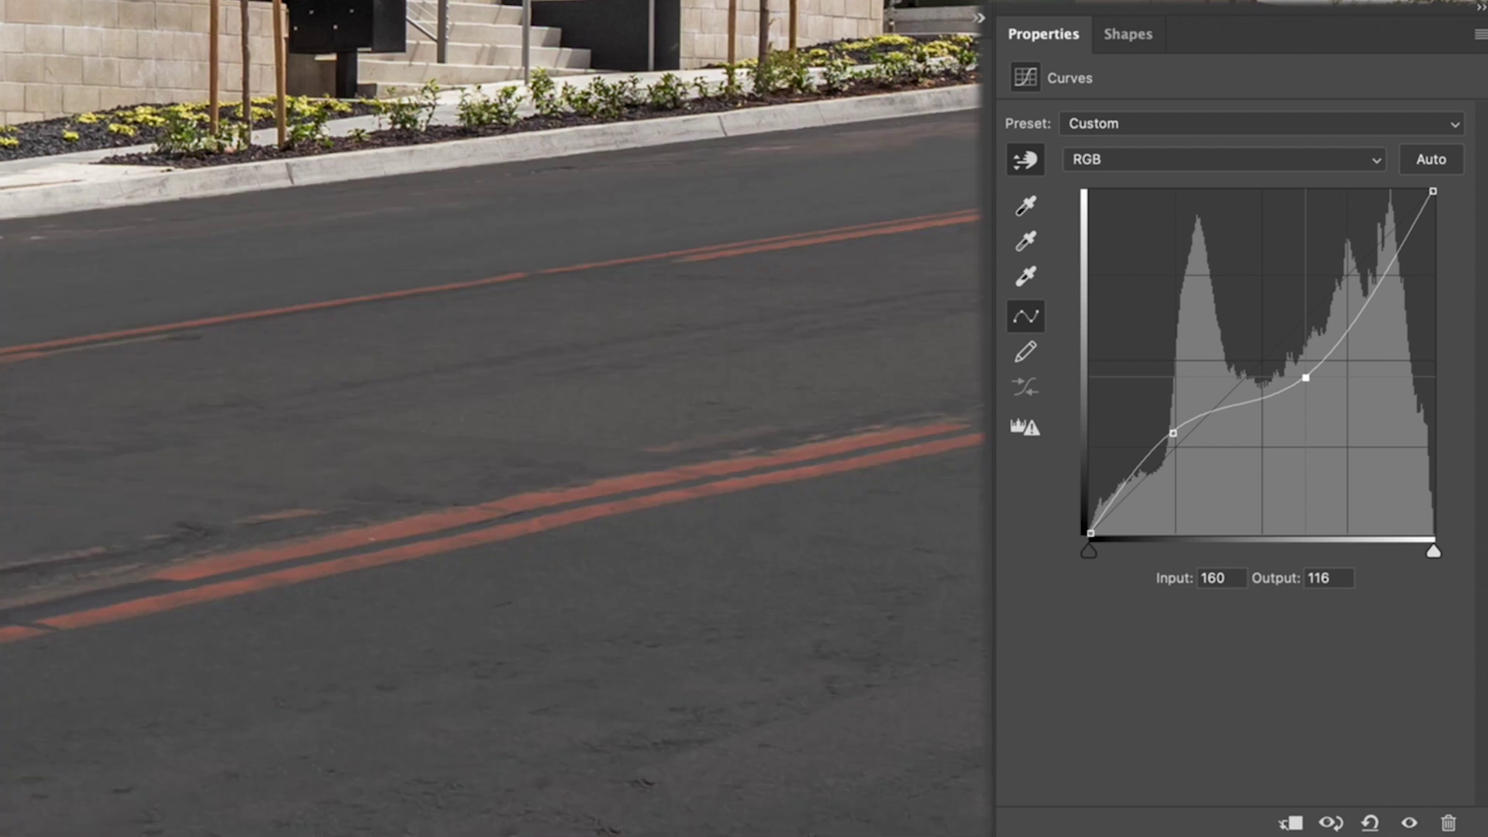
left_click_drag(1434, 193, 1439, 208)
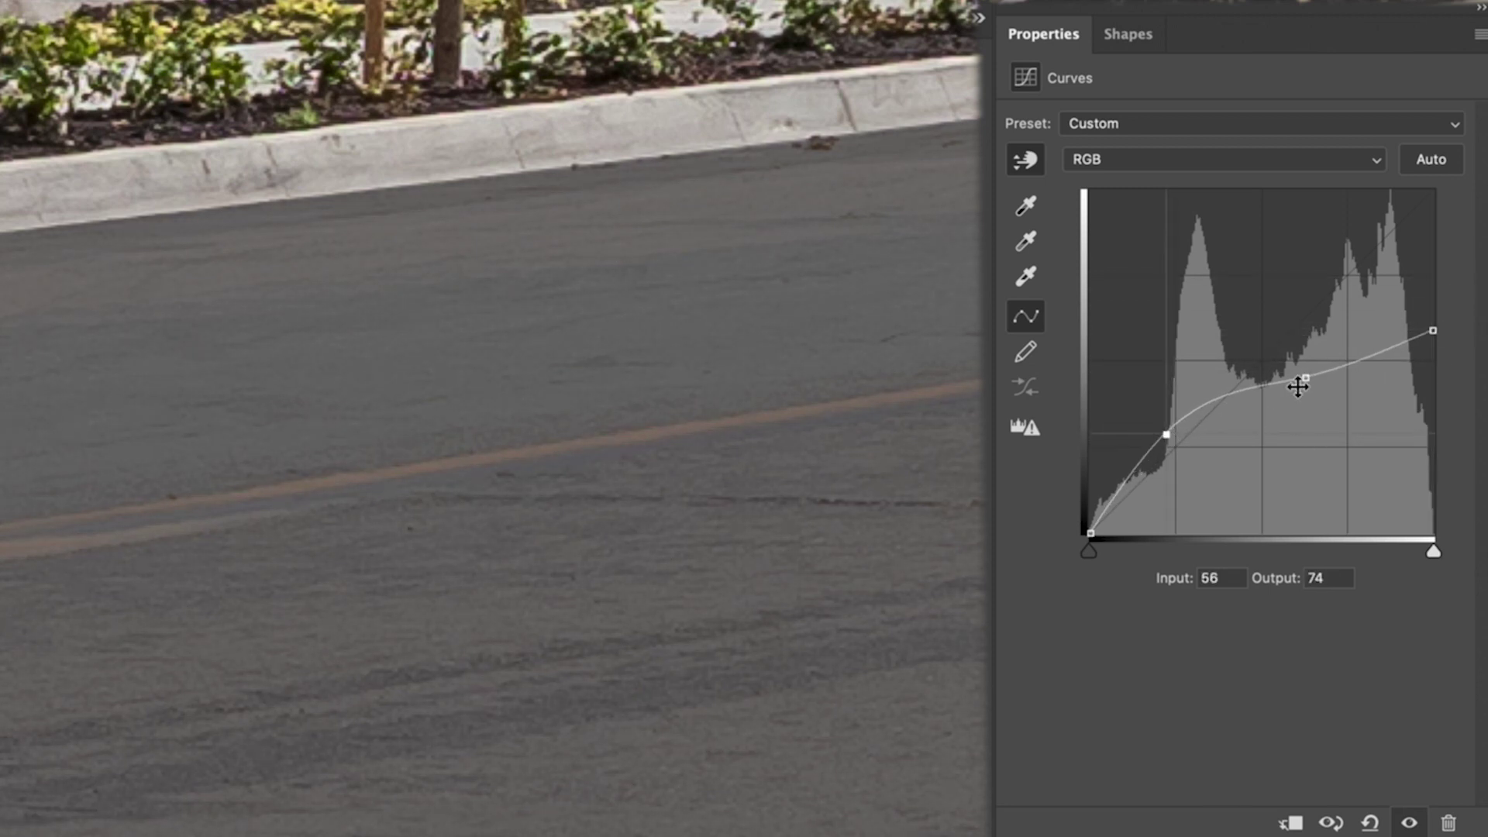
left_click_drag(1298, 386, 1302, 364)
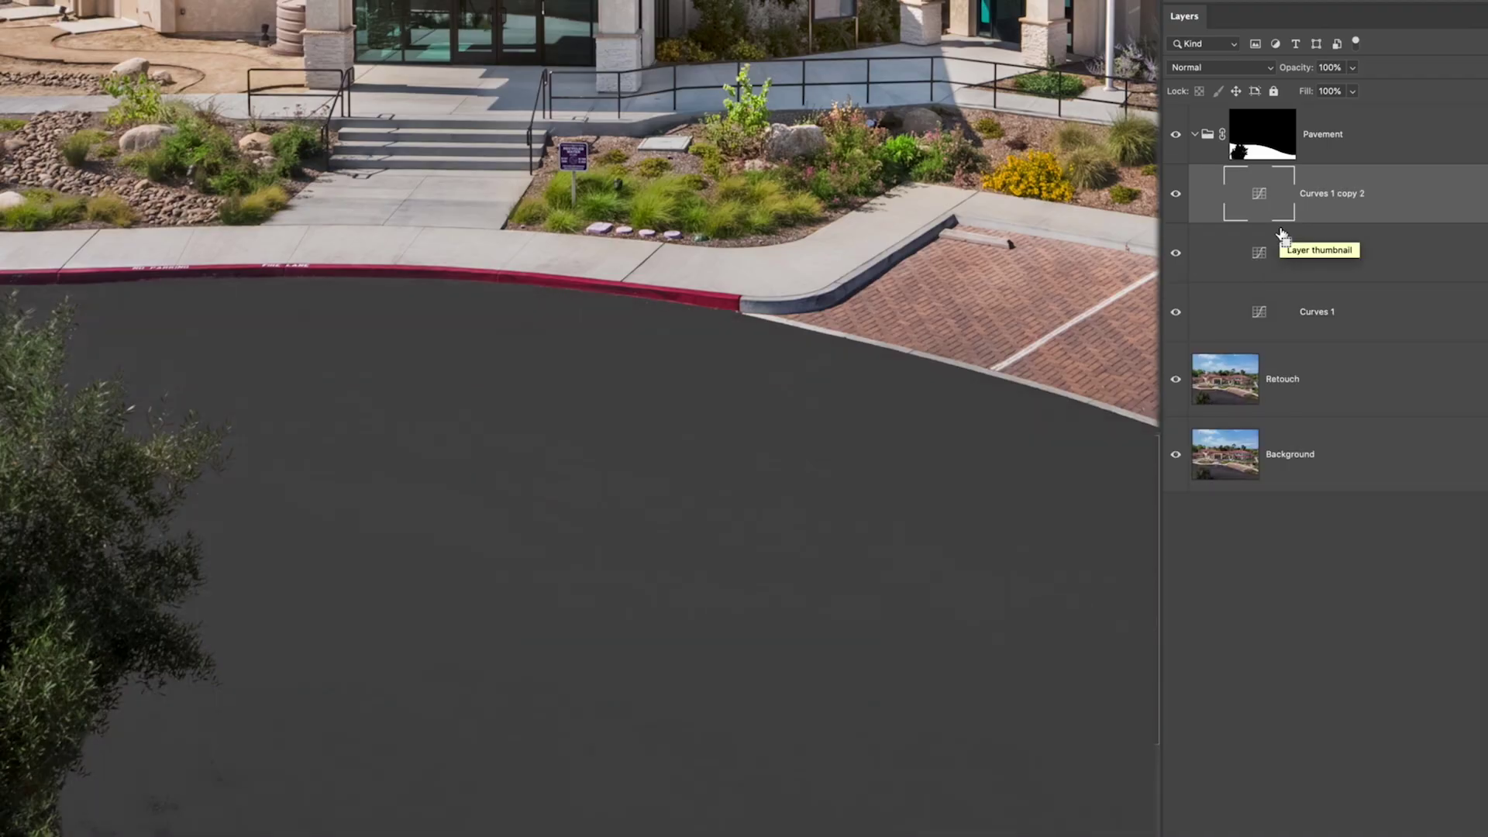
key("ctrl+j")
key("ctrl+j")
key("ctrl+j")
key("ctrl+j")
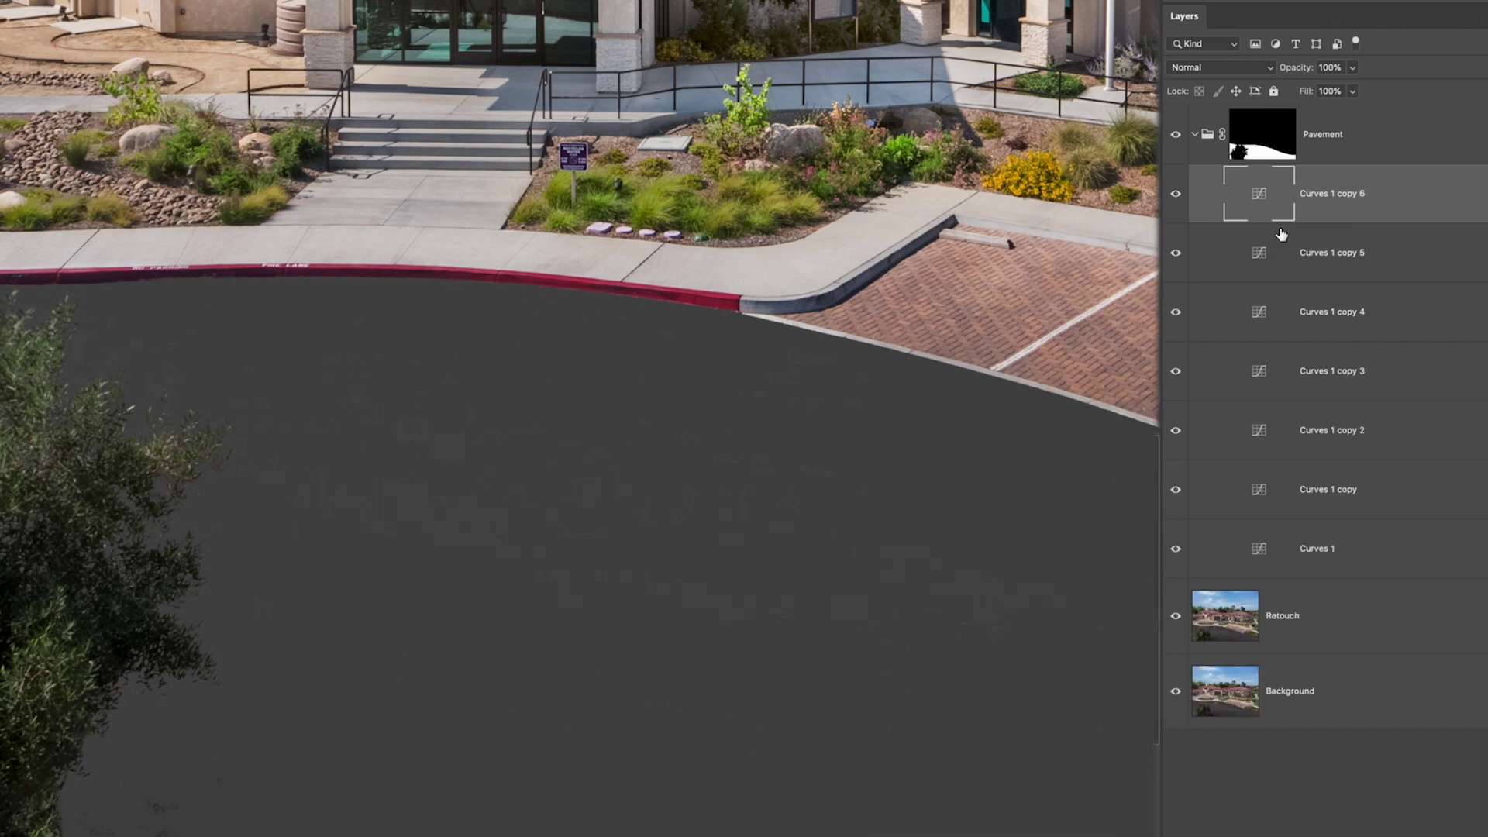
Duplicate Curves 1 with Cmd+J to demonstrate stacking, then delete the copies
scroll(1065, 220, "up", 2)
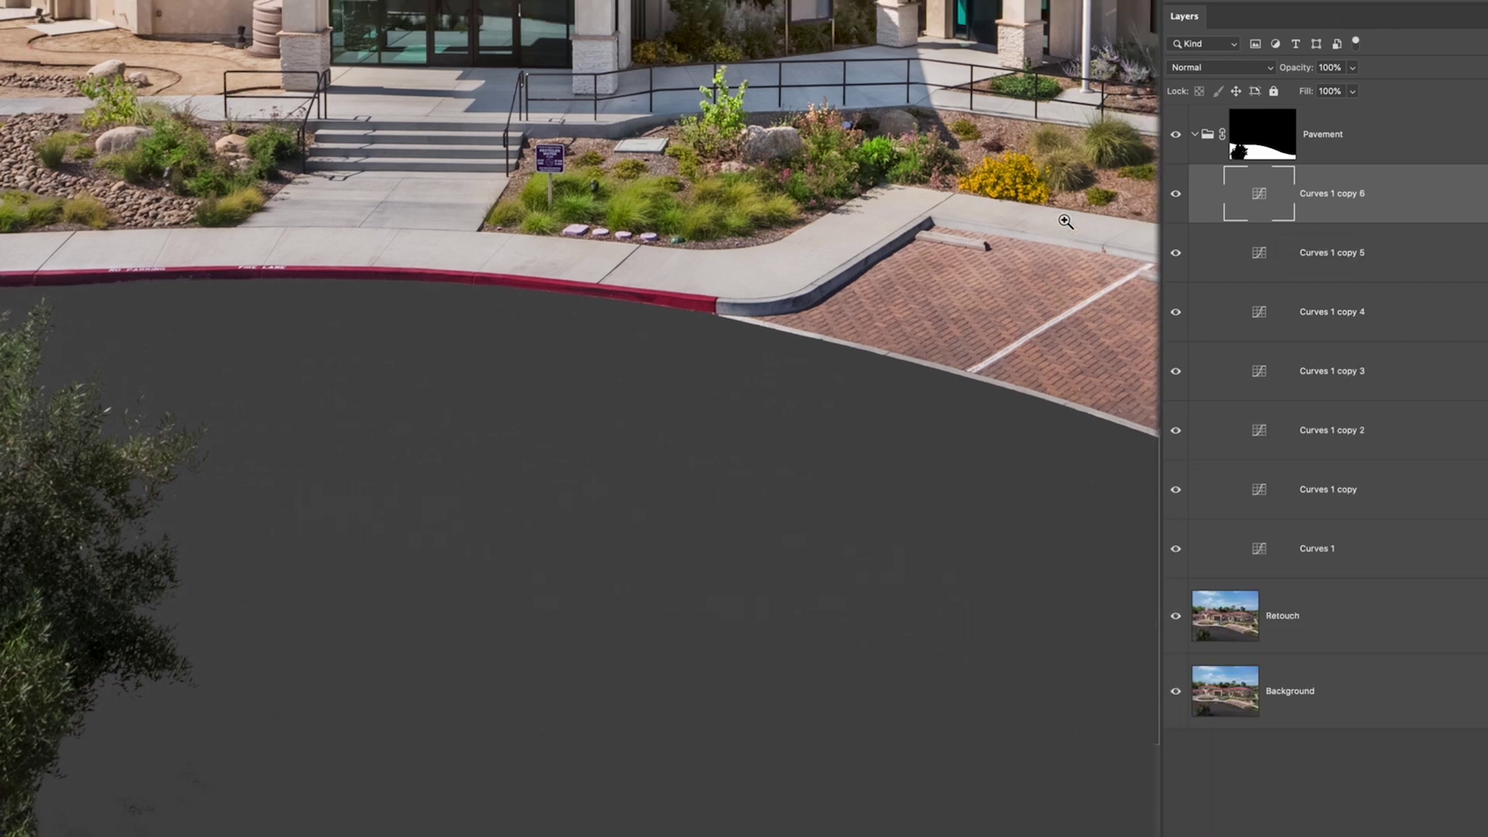
left_click(1321, 495, "shift")
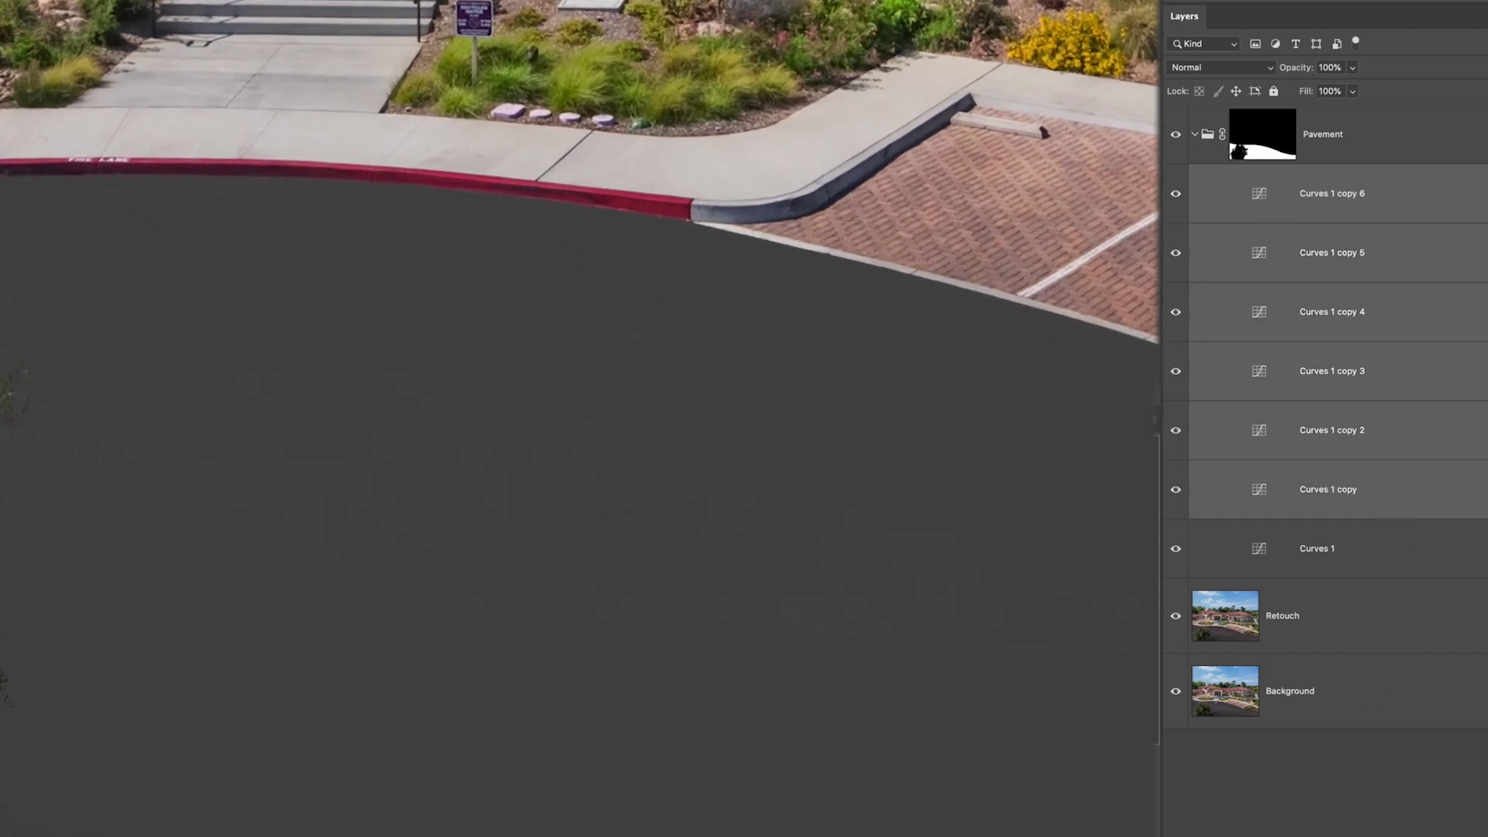
key("Delete")
Add a new white-masked Curves 2 adjustment above Curves 1 in the Pavement group
left_click(1175, 254)
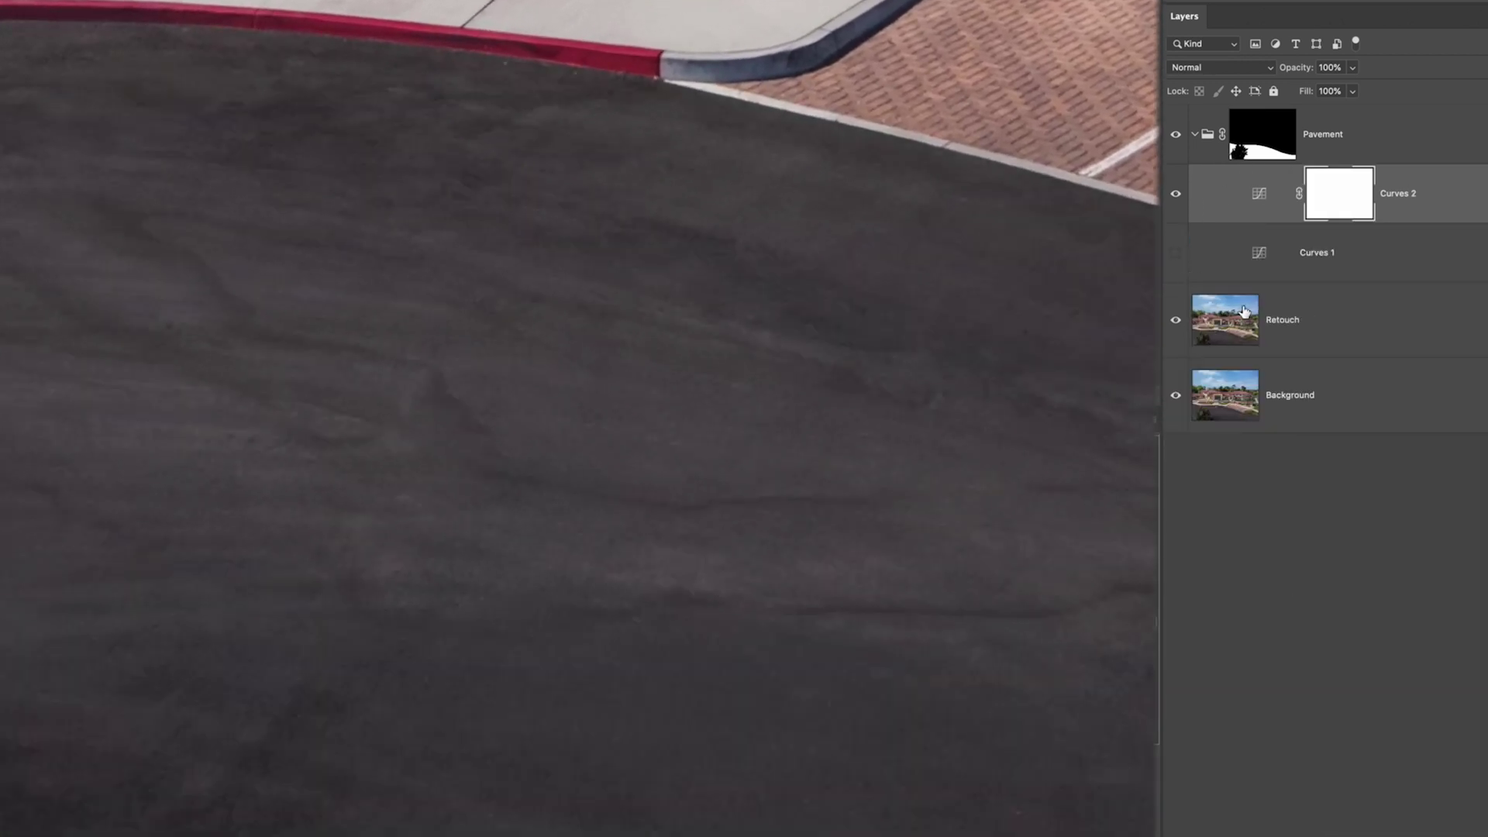
left_click(1176, 256)
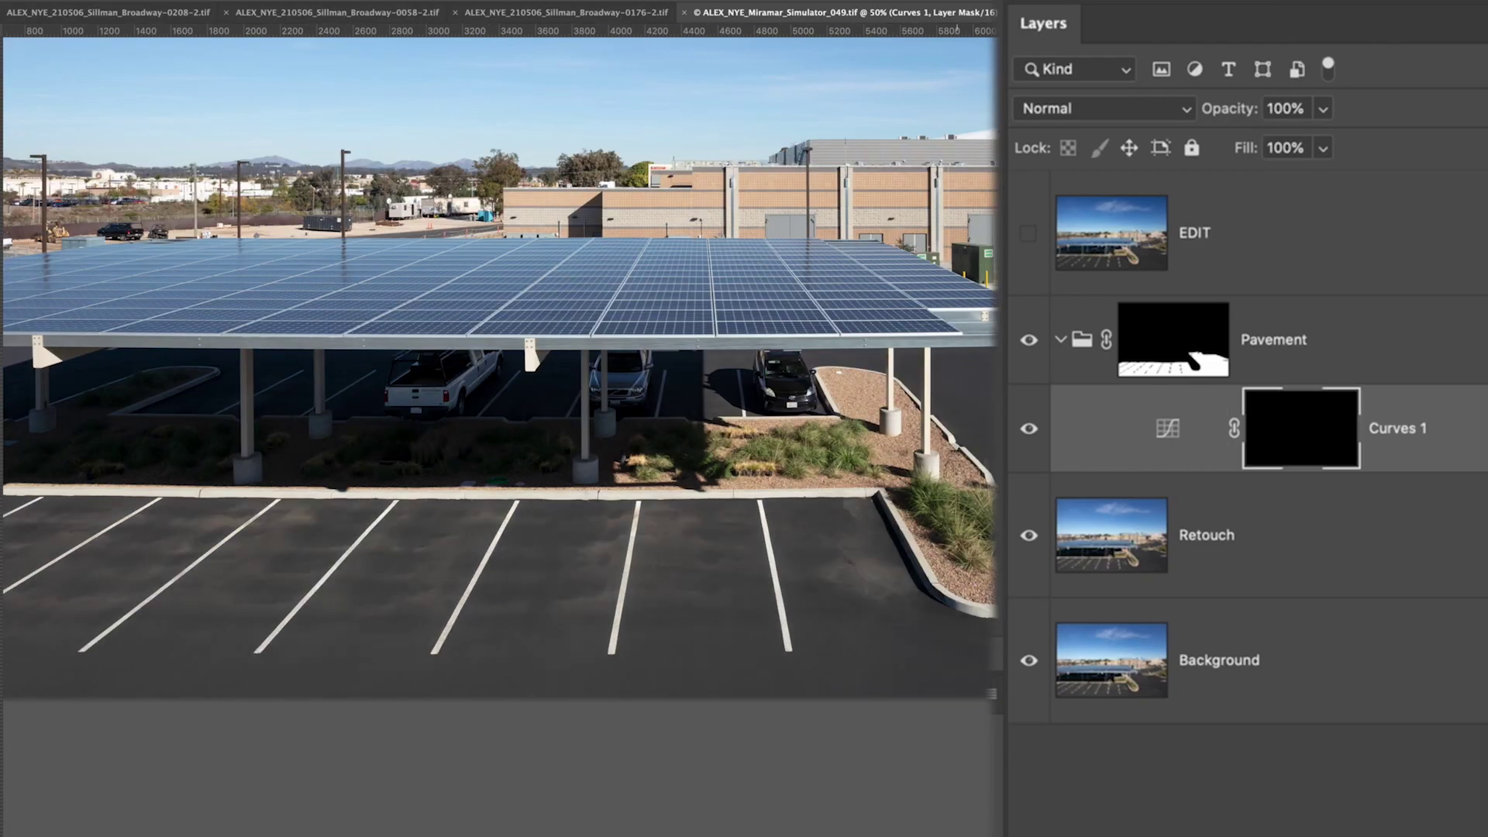
scroll(951, 585, "up", 5)
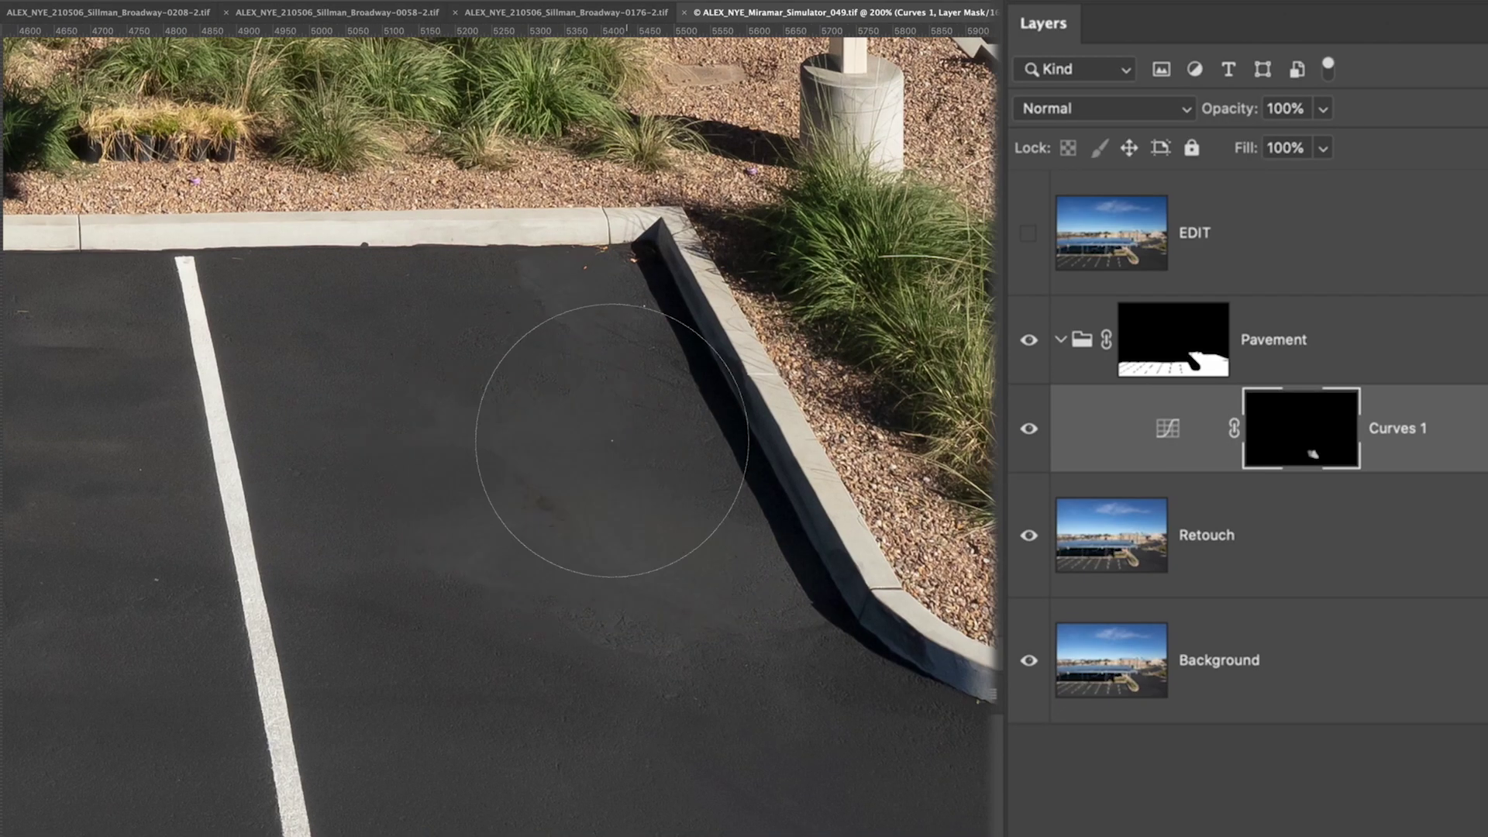
scroll(612, 440, "down", 4)
scroll(826, 444, "up", 3)
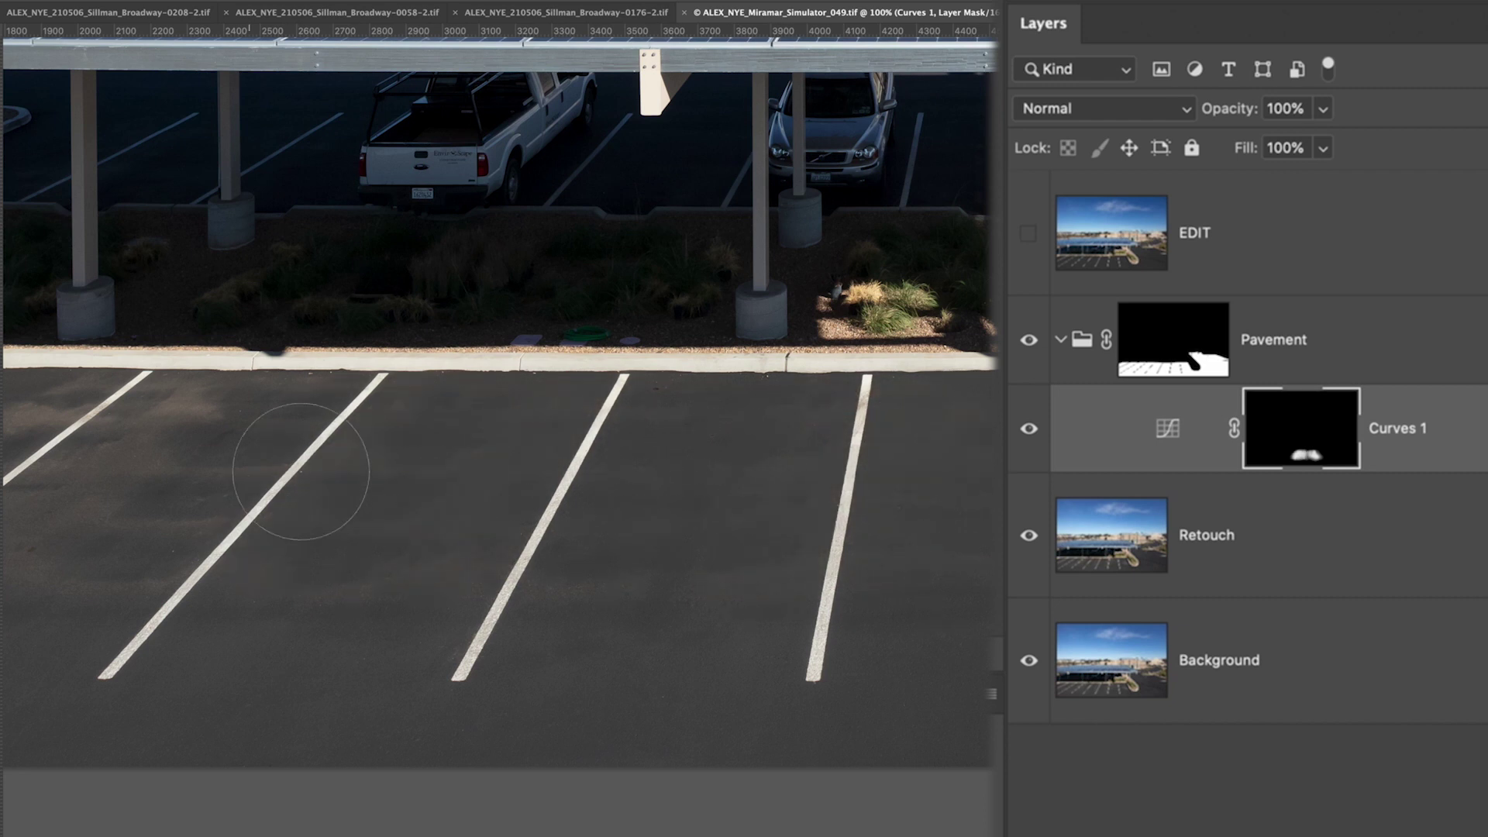
scroll(655, 445, "left", 10)
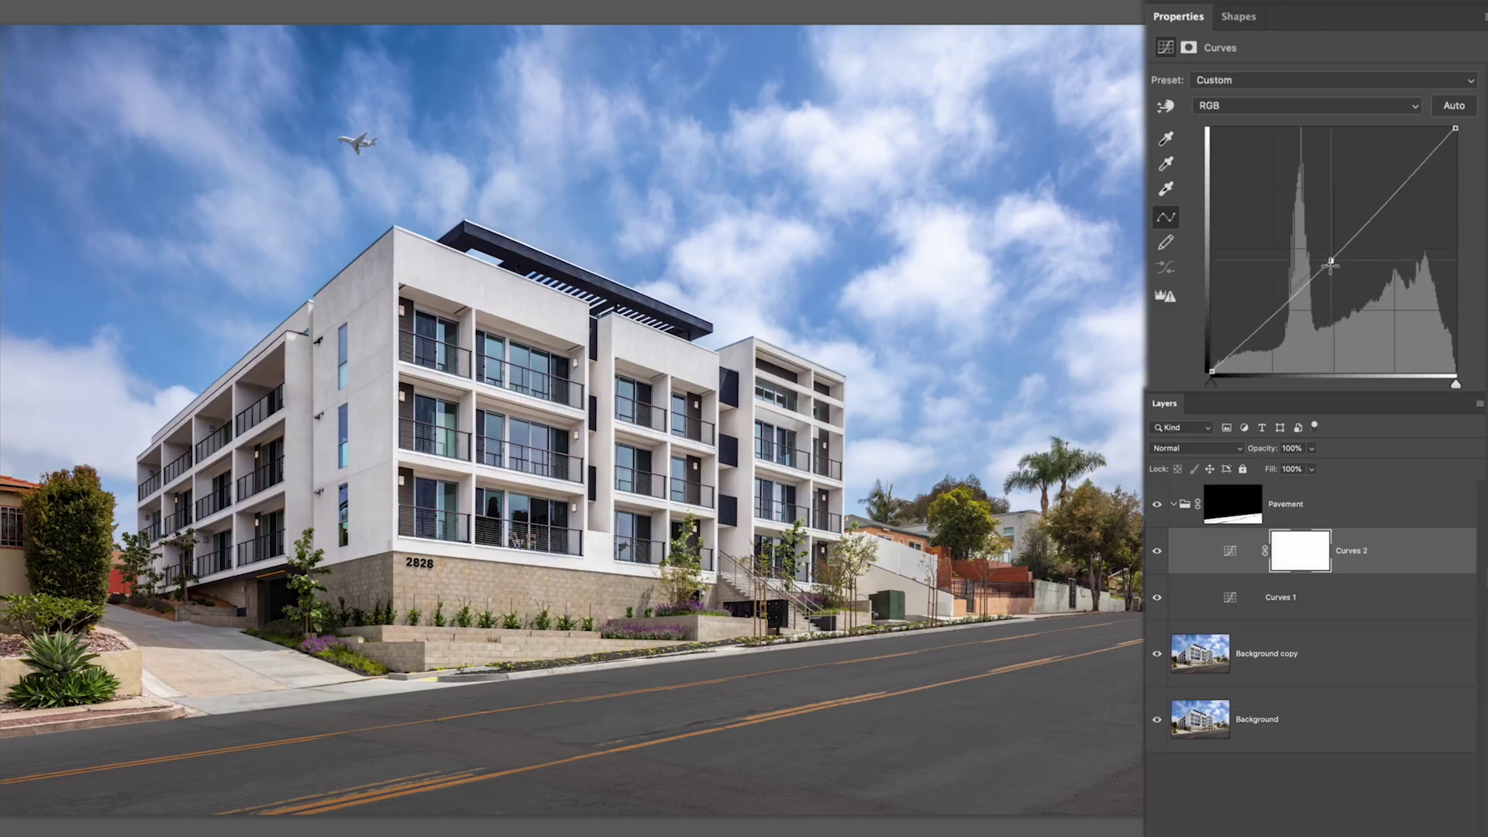
Raise the Curves 2 curve, fade its mask with a gradient, and toggle Curves 3 to compare
left_click_drag(1330, 265, 1313, 243)
left_click_drag(634, 663, 641, 788)
left_click(1306, 557)
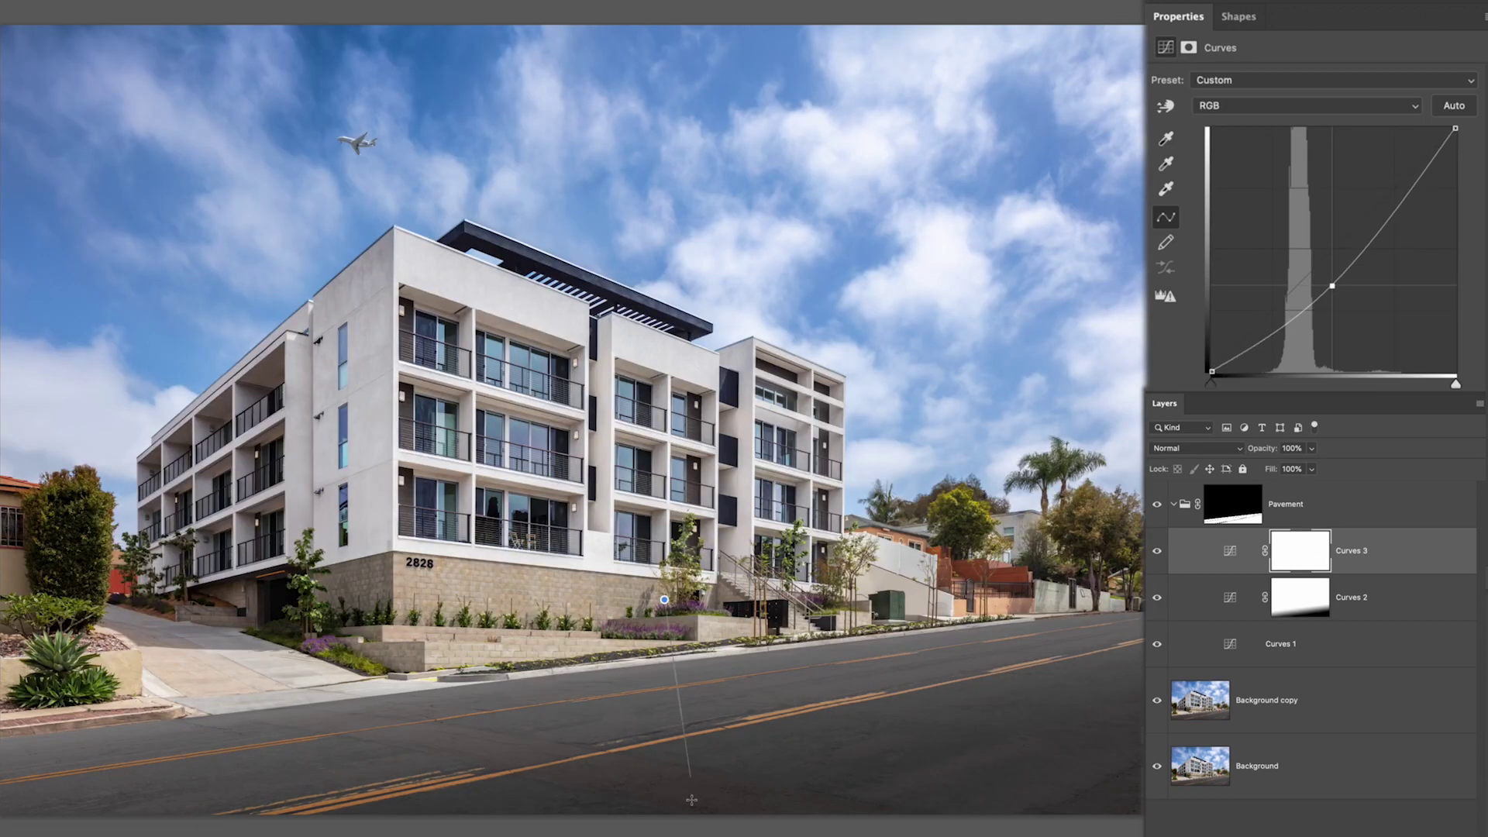
left_click(1157, 551)
left_click(1157, 550)
left_click(1157, 551)
left_click(1157, 551)
left_click(1157, 551)
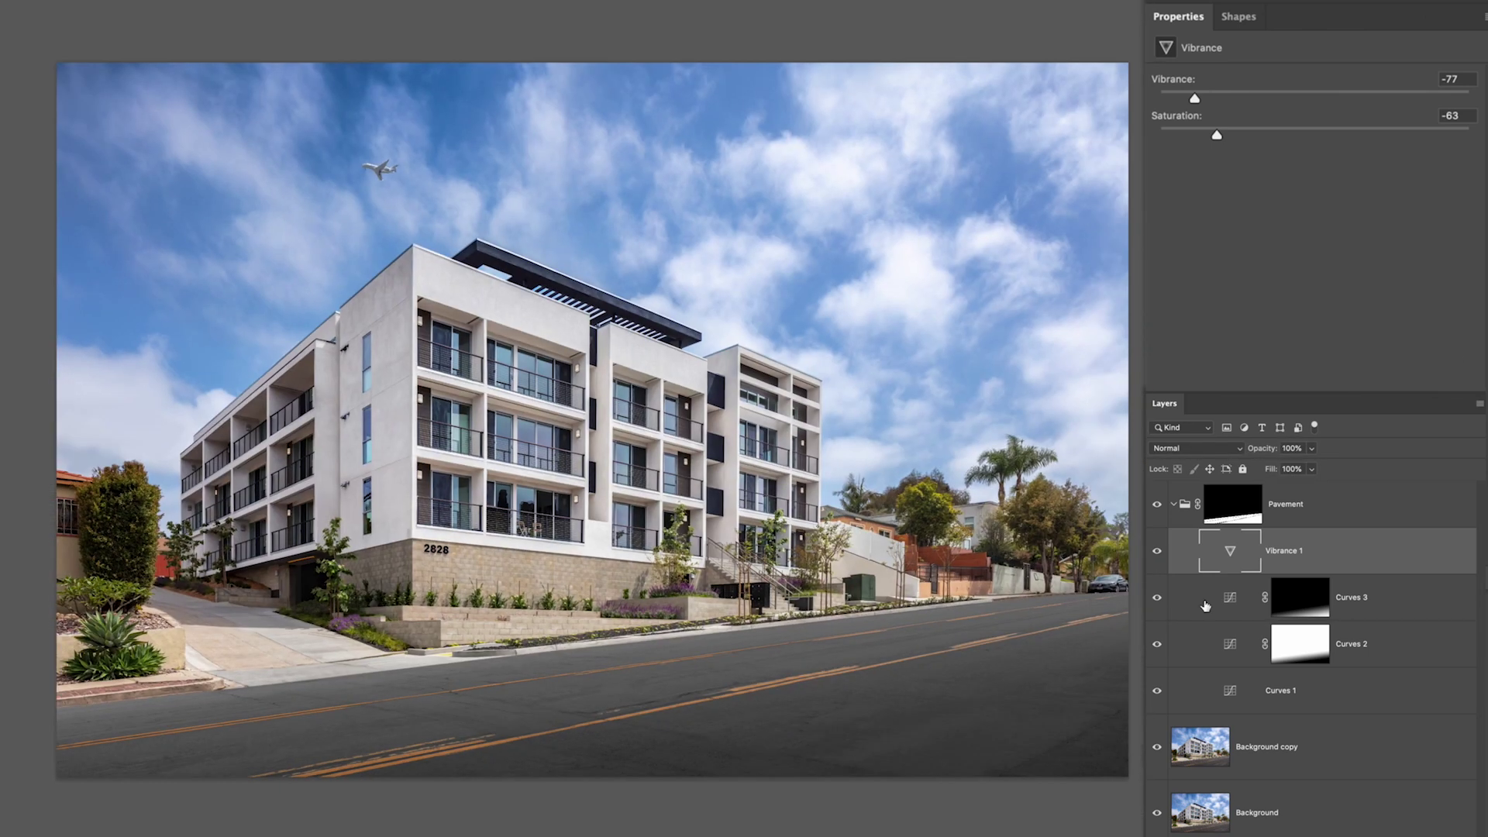
Hide the Pavement group to compare the road with and without the −77/−63 Vibrance desaturation
left_click(1157, 506)
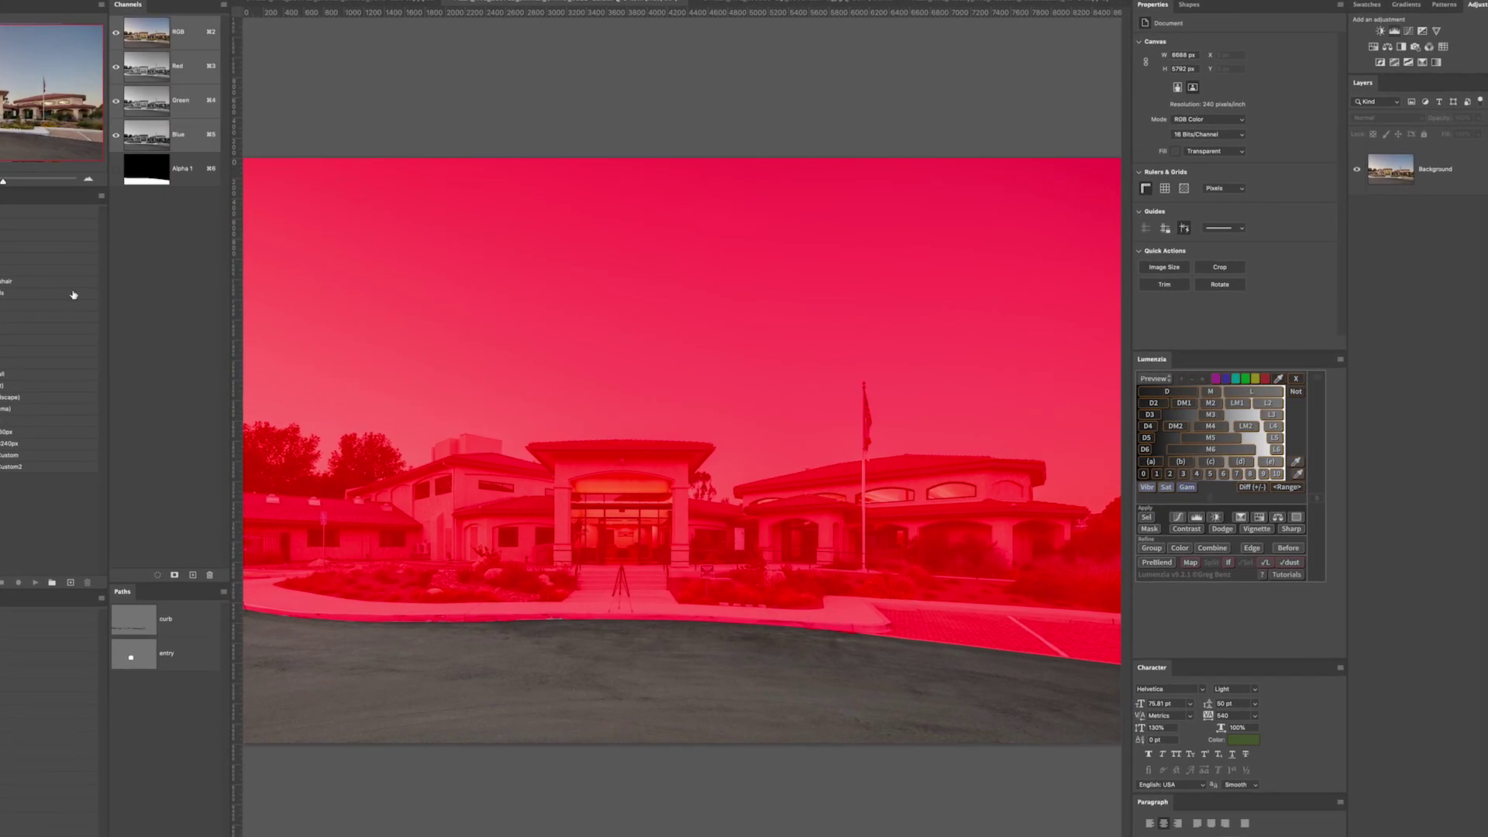
Exit Quick Mask into a selection, run the Refresh Pavement action, and compare the group on and off
key("q")
left_click(3, 318)
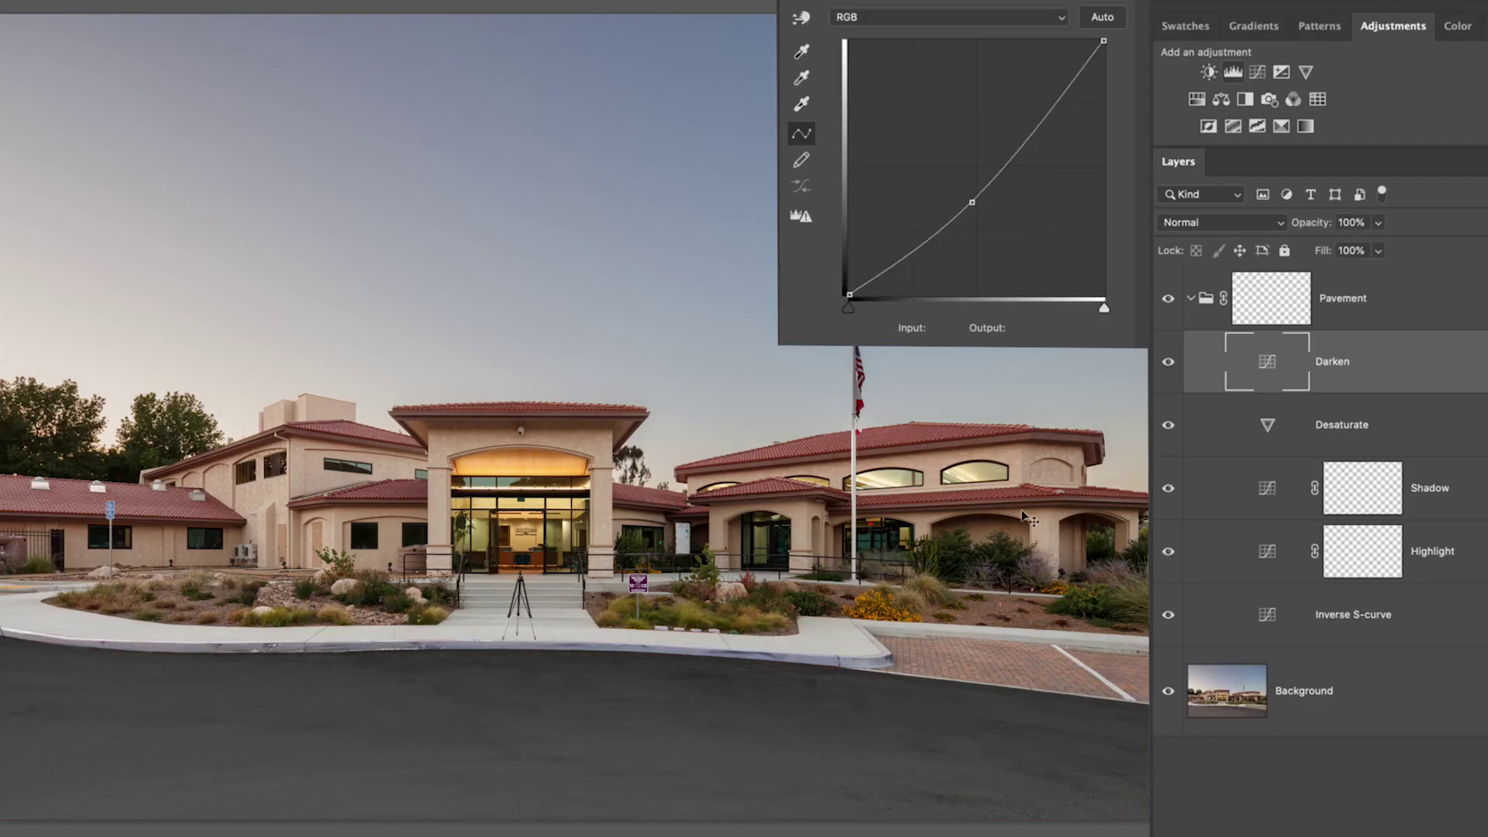
left_click(1170, 301)
left_click(1170, 300)
left_click(1172, 300)
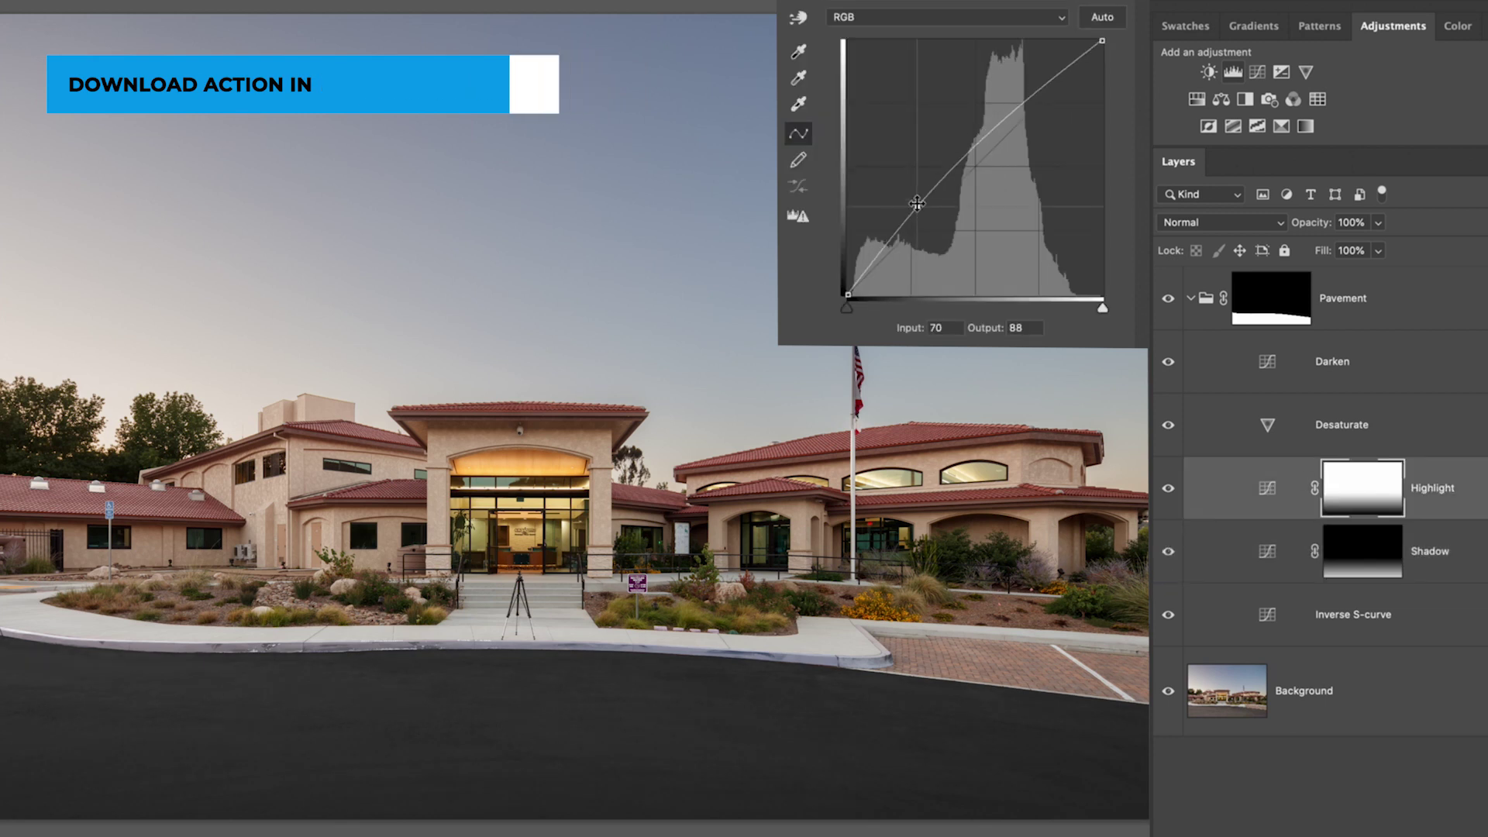
Lift the Highlight curve point to lighten the pavement, then select the Shadow and Highlight adjustments
left_click_drag(916, 203, 898, 183)
left_click(1224, 551)
left_click(1224, 487)
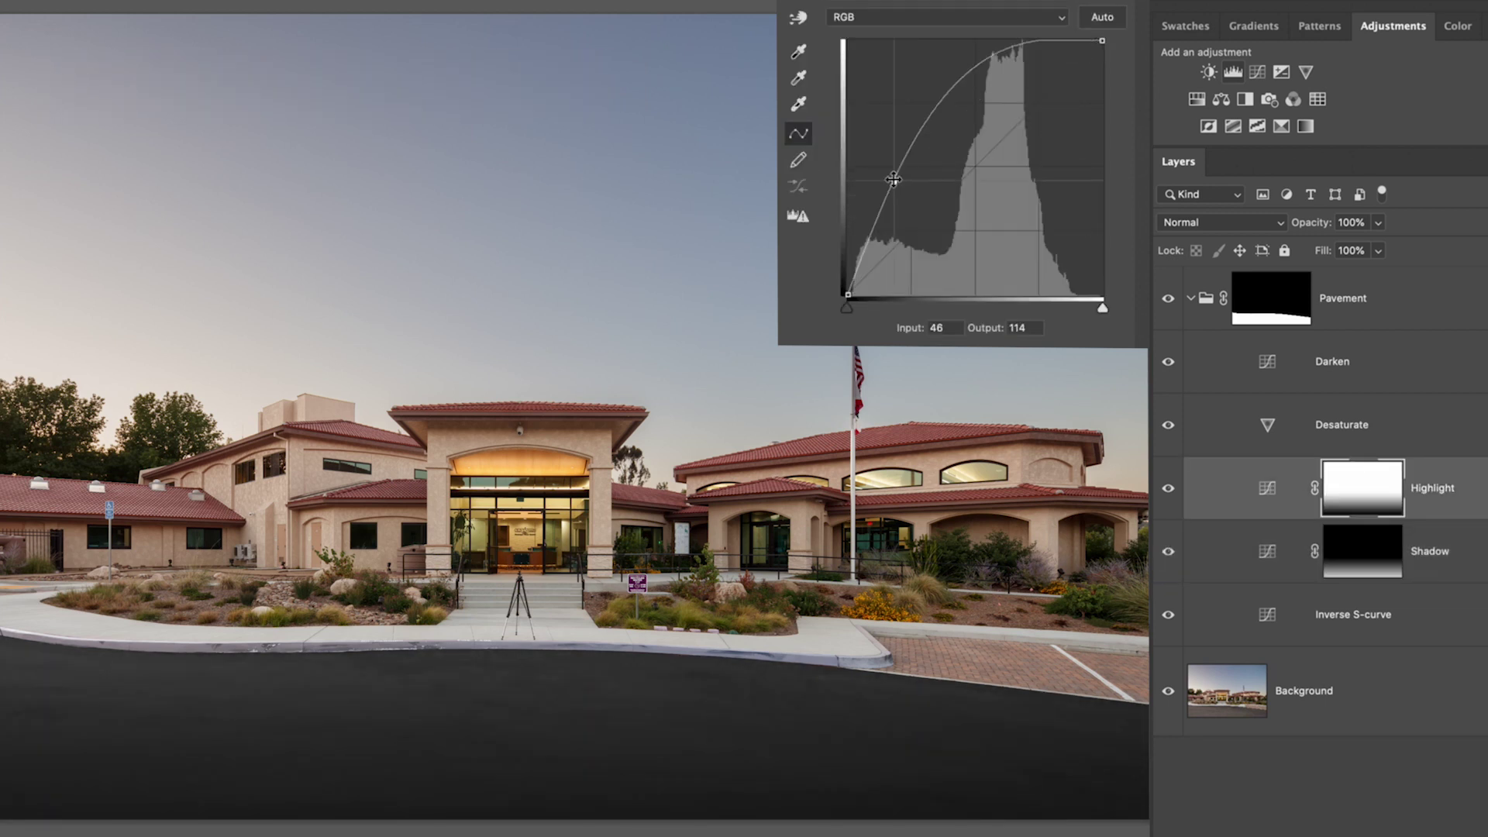